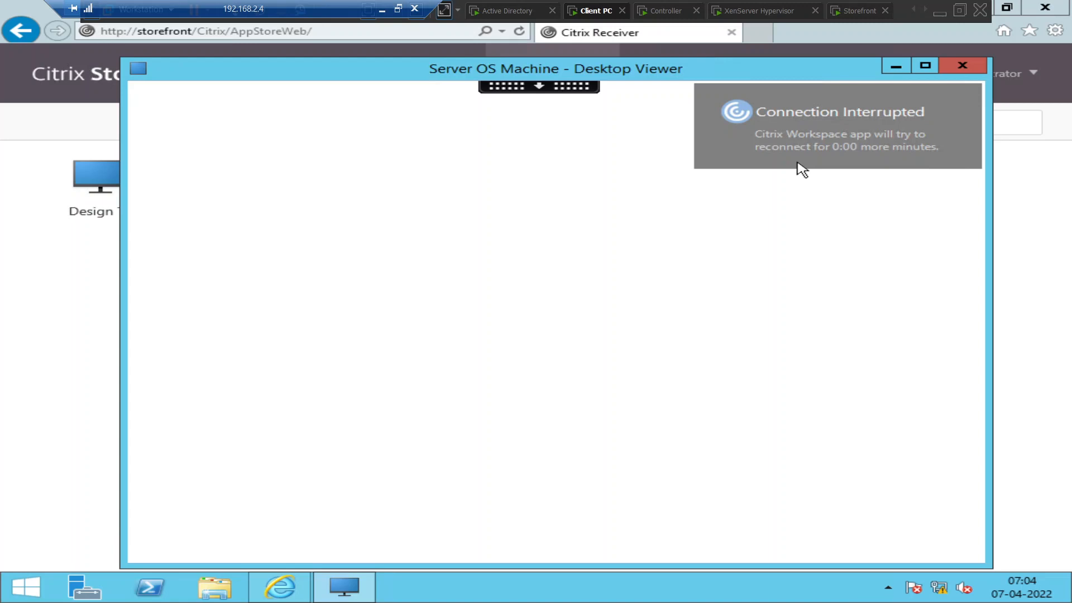
# Minimize VMware Workstation and restore the Client PC virtual machine from its taskbar preview.
pyautogui.click(943, 11)
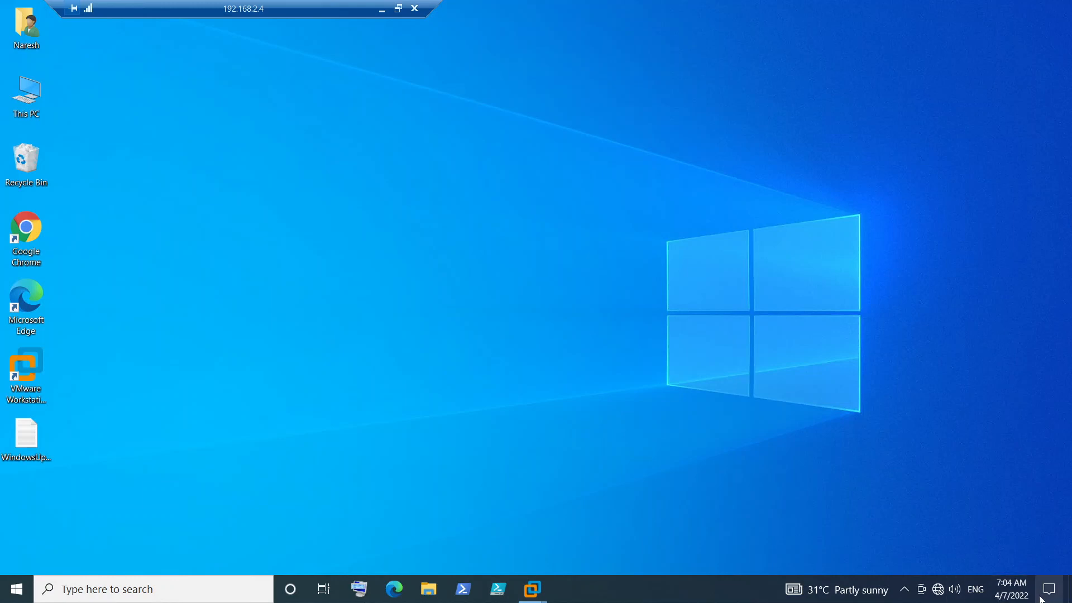
pyautogui.moveTo(529, 596)
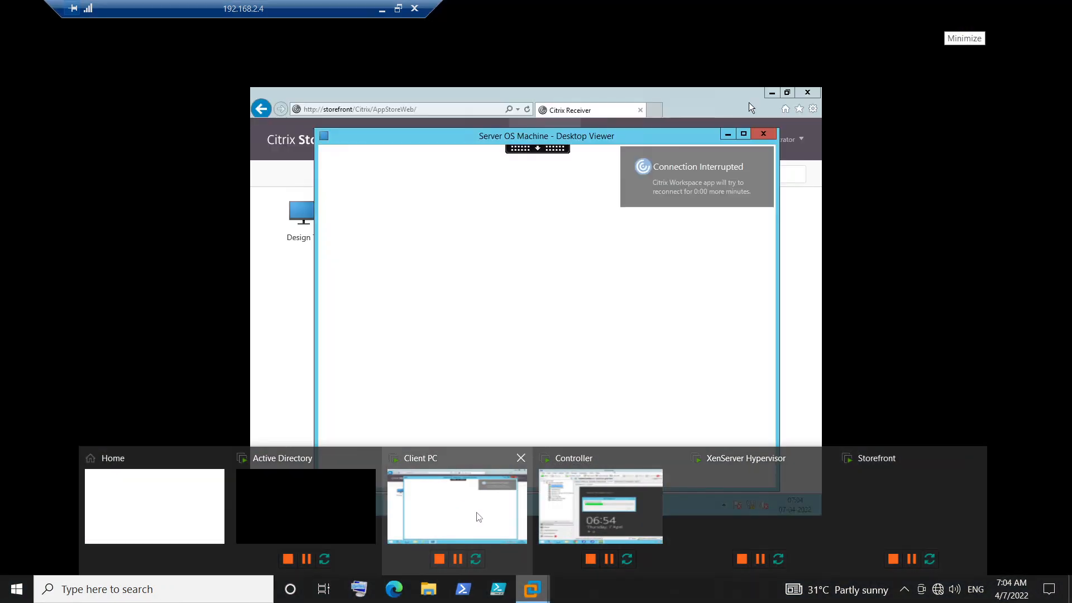
pyautogui.click(476, 514)
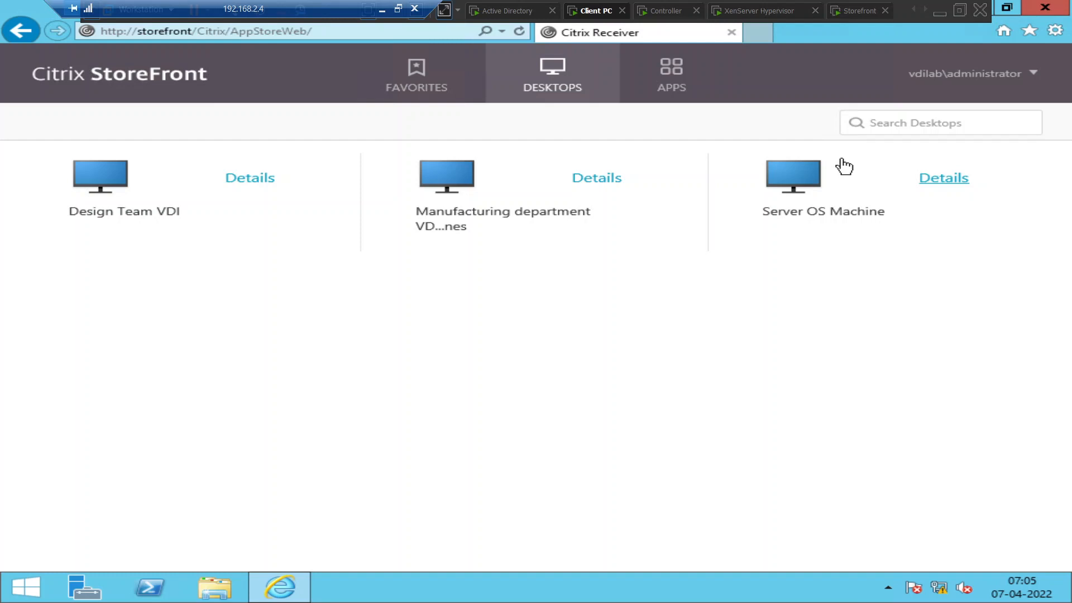
pyautogui.click(791, 189)
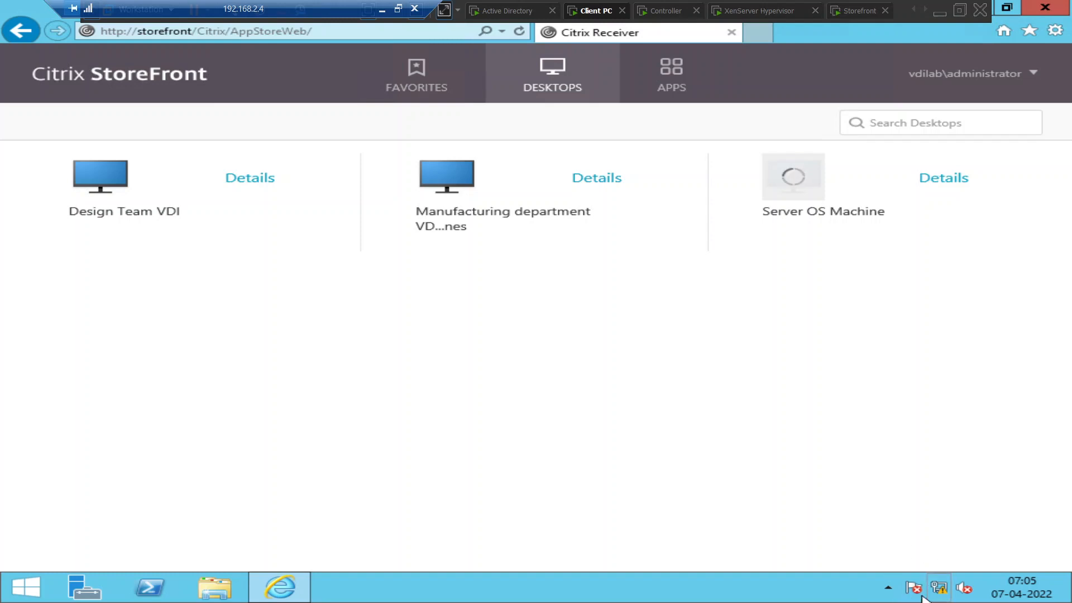
pyautogui.moveTo(1035, 556)
pyautogui.click(1025, 228)
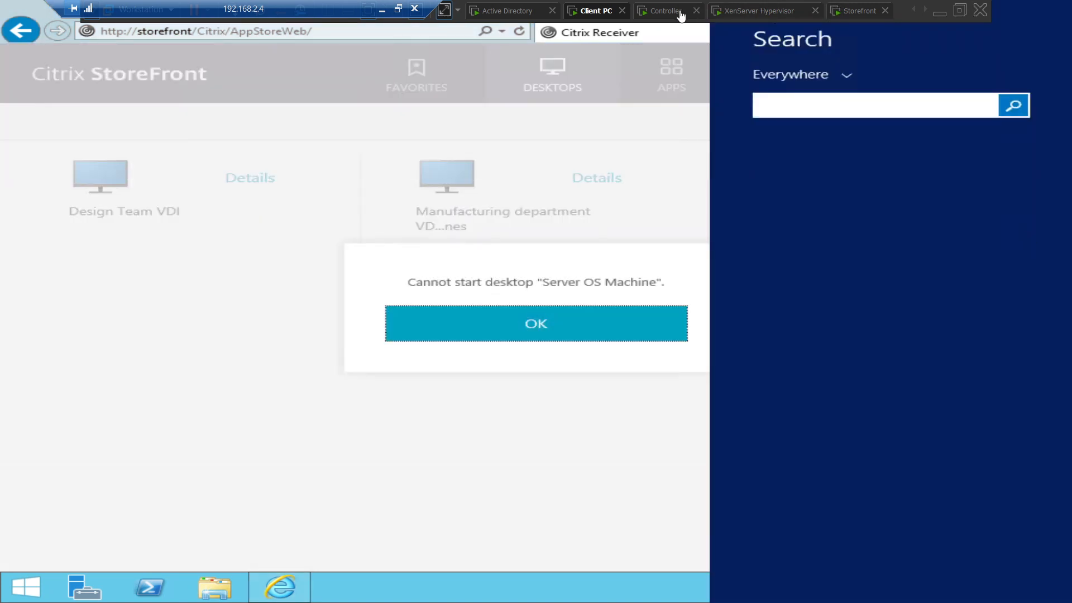
pyautogui.click(677, 12)
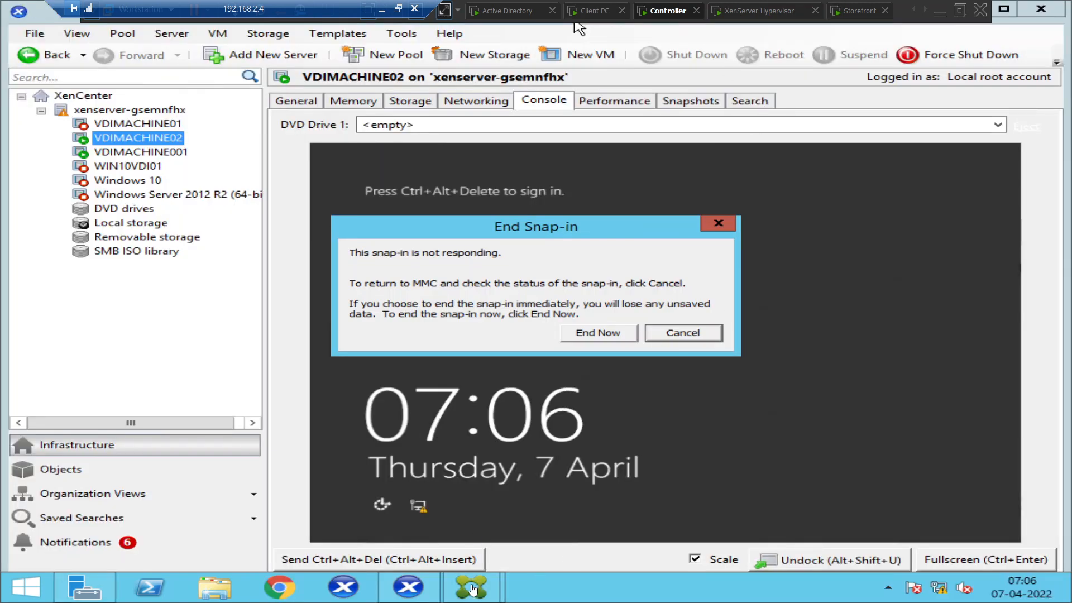
pyautogui.click(594, 11)
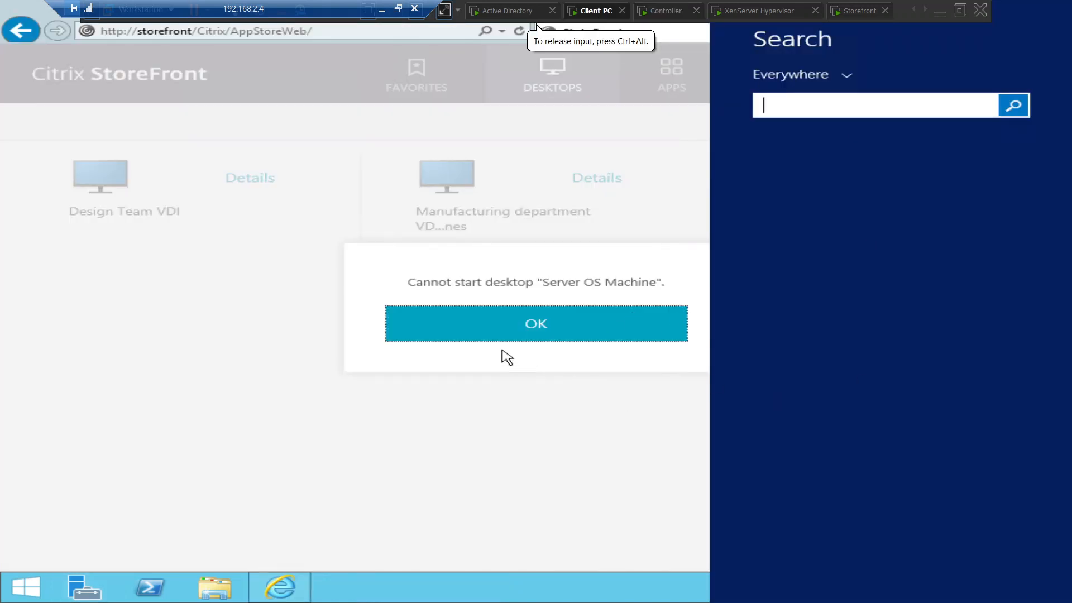
pyautogui.click(533, 371)
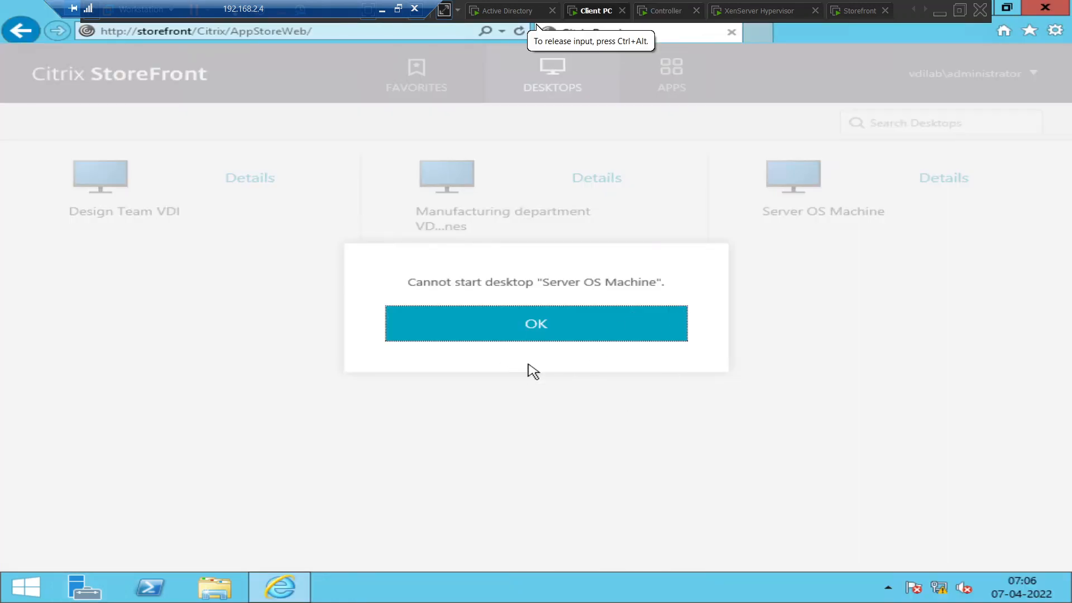
pyautogui.click(530, 328)
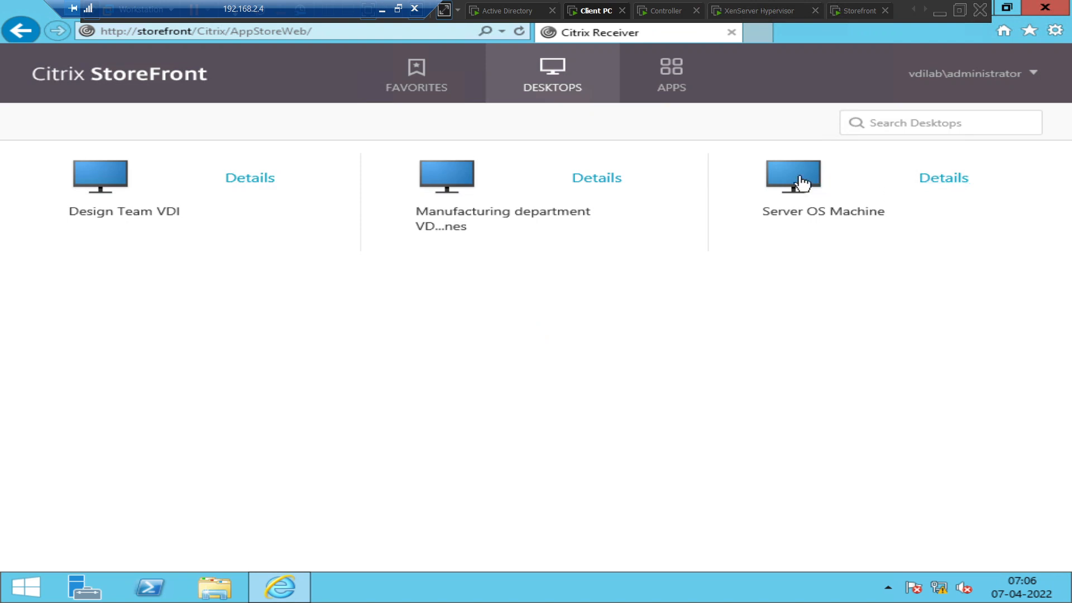
# Launch the Server OS Machine desktop from the StoreFront Desktops page.
pyautogui.click(804, 181)
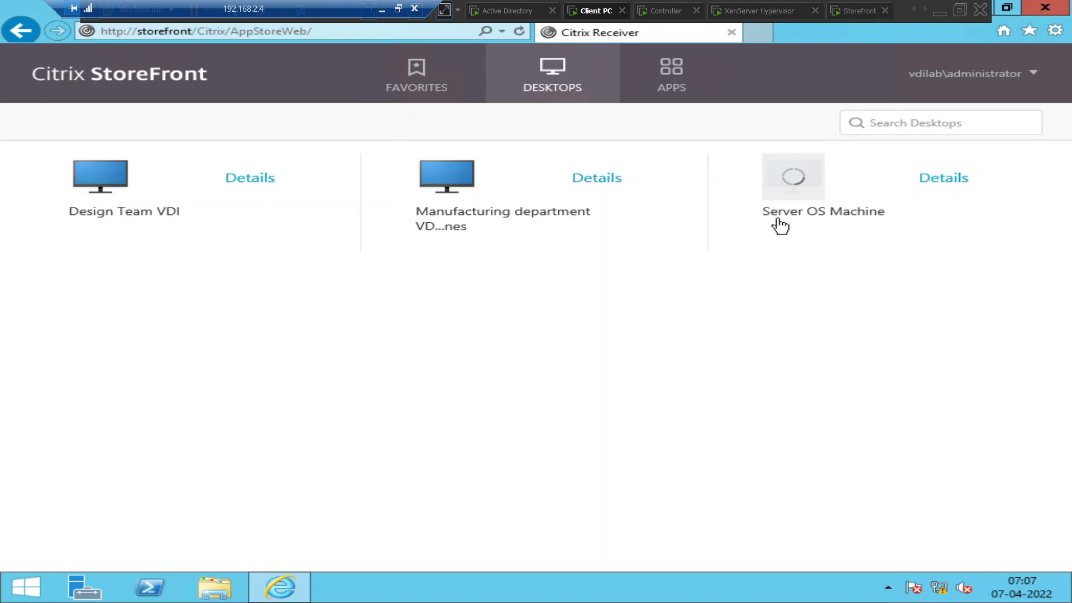
# Unlock the Controller VM with Ctrl+Alt+Del and the administrator password.
pyautogui.click(669, 11)
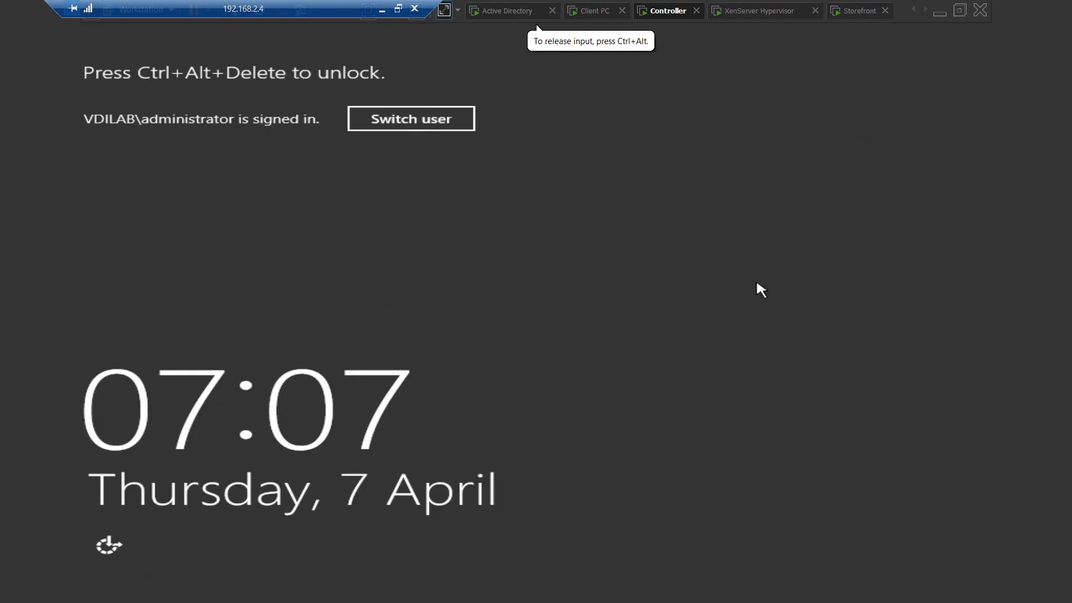
pyautogui.rightClick(658, 11)
pyautogui.click(701, 83)
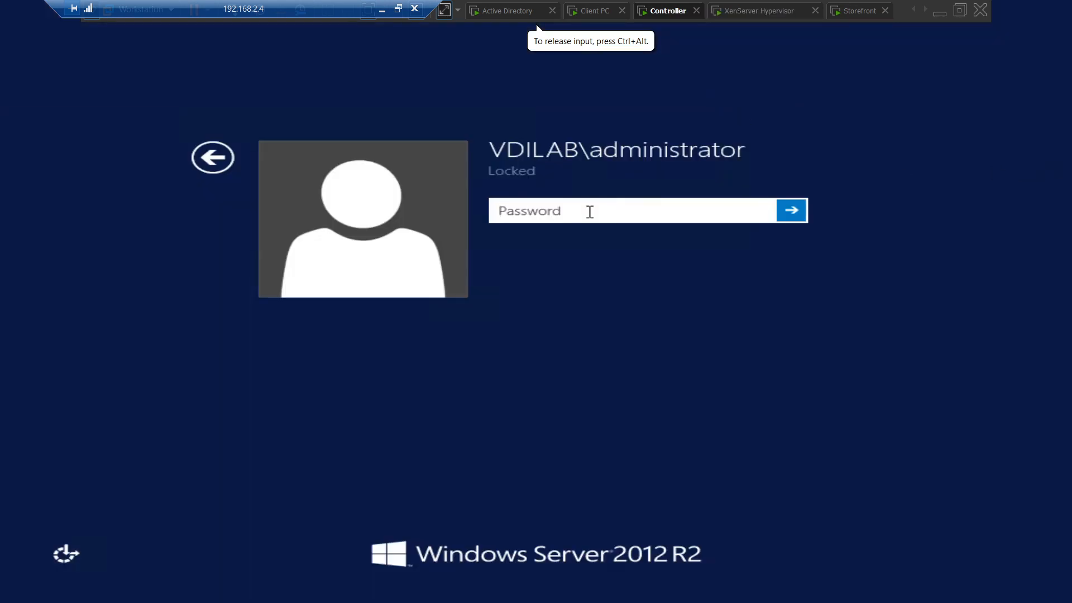
pyautogui.write('P•••••••••')
pyautogui.press('Return')
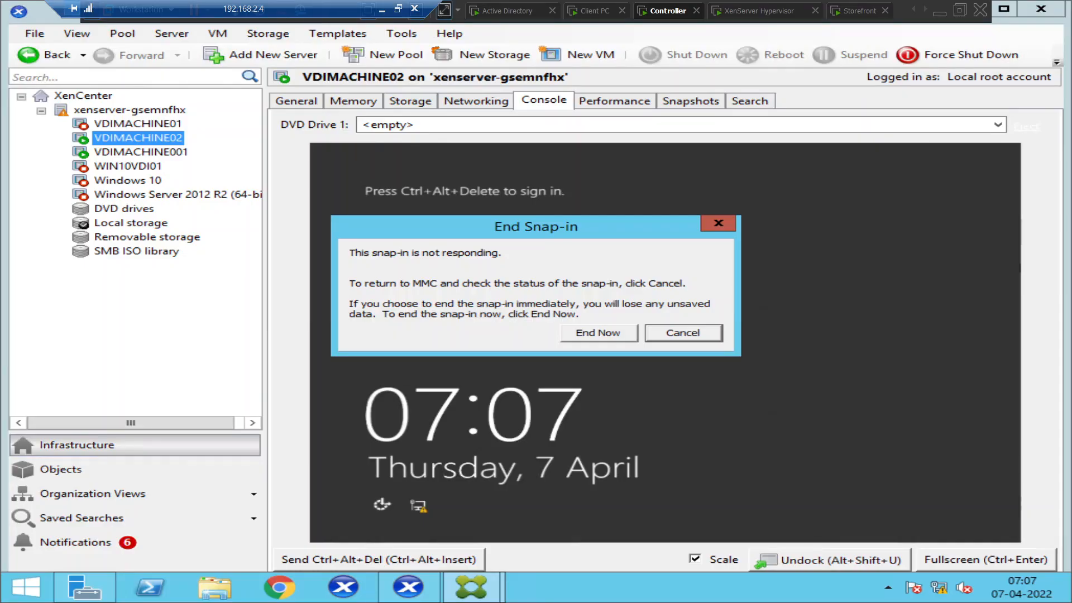
# Keep the unresponsive snap-in running and bring Citrix Studio forward to its Controller address box.
pyautogui.click(712, 335)
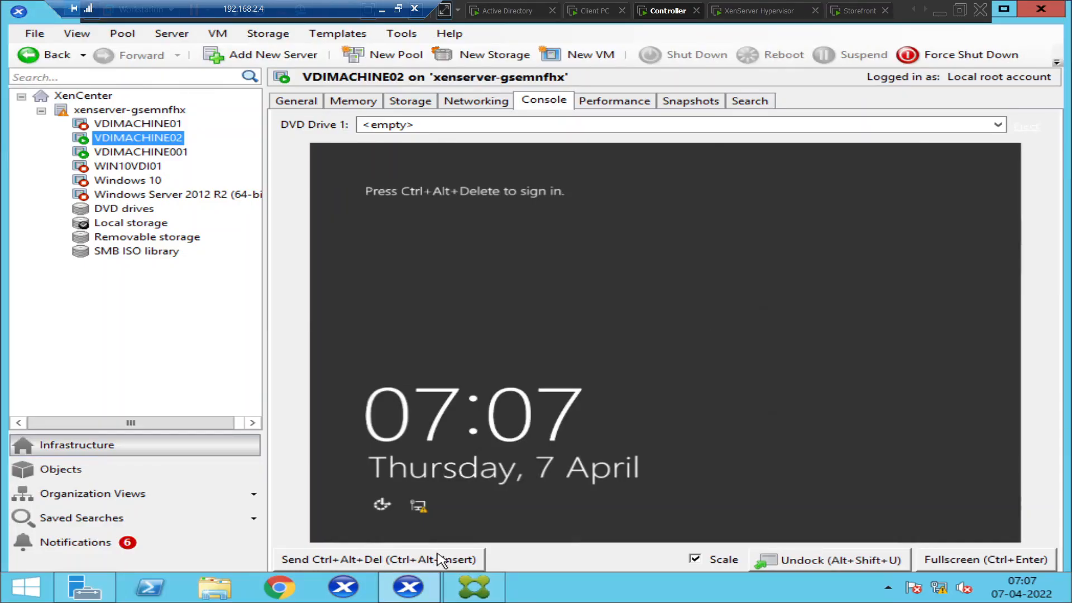
pyautogui.click(461, 591)
pyautogui.click(320, 379)
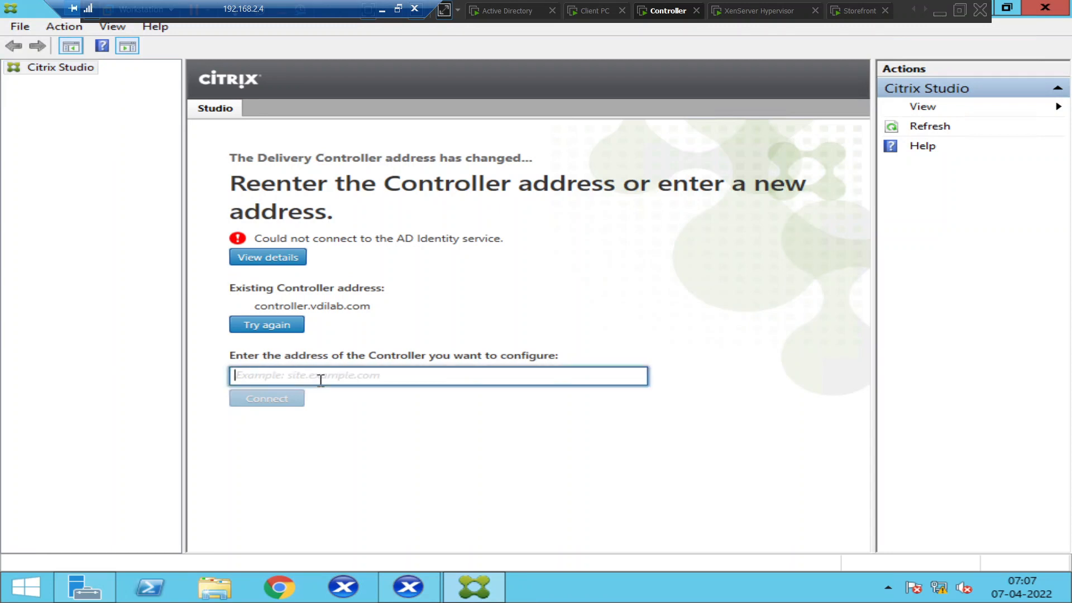
# Connect Studio to controller.vdilab.com, then open Windows search while site information loads.
pyautogui.write('co')
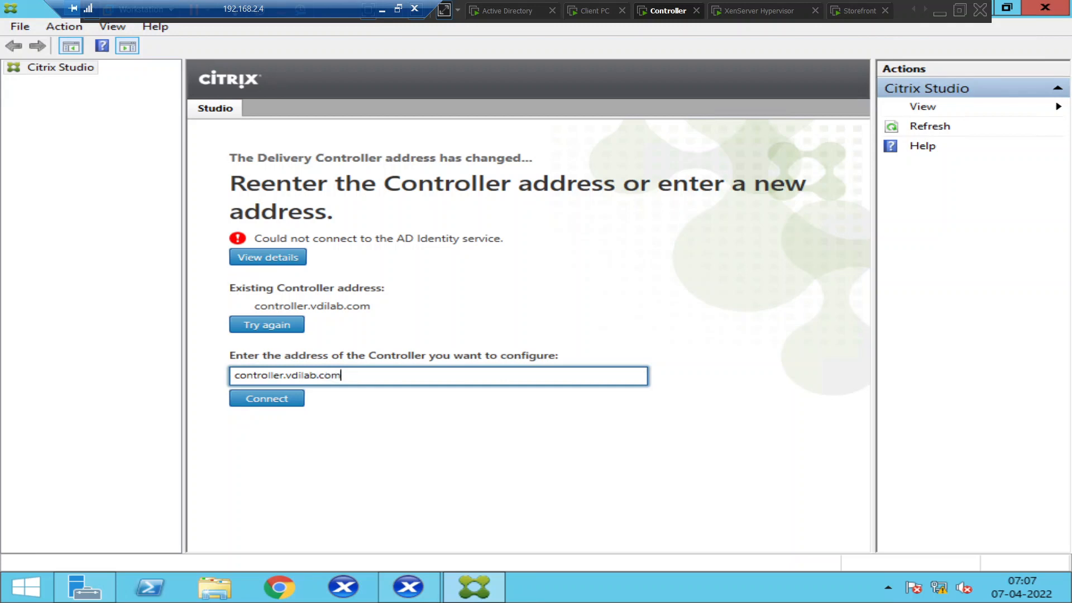
pyautogui.write('ntroller.vdilab.com')
pyautogui.click(272, 403)
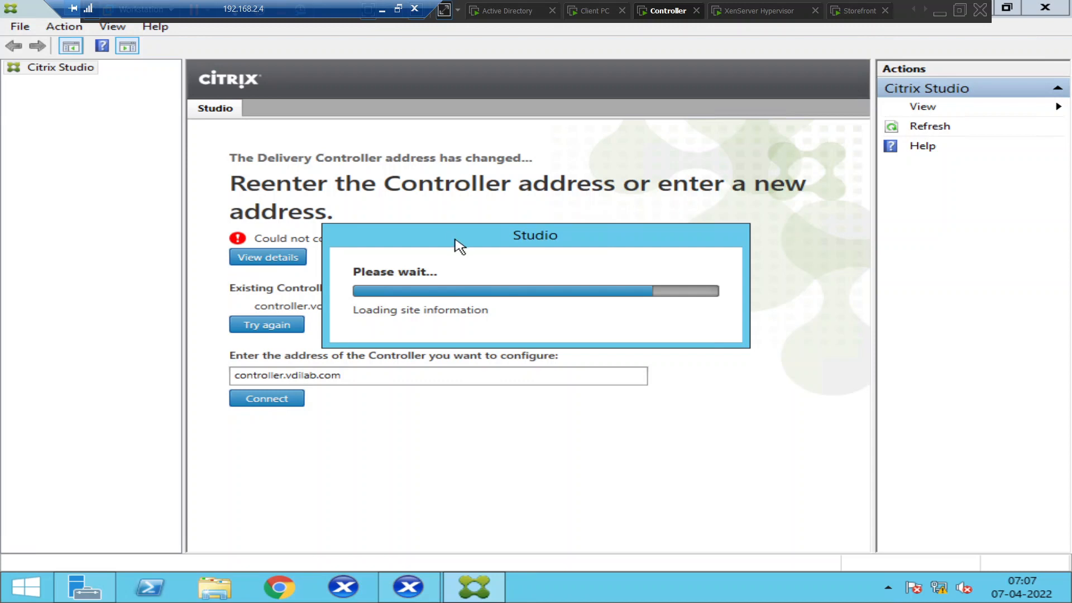
pyautogui.moveTo(468, 239); pyautogui.dragTo(473, 189)
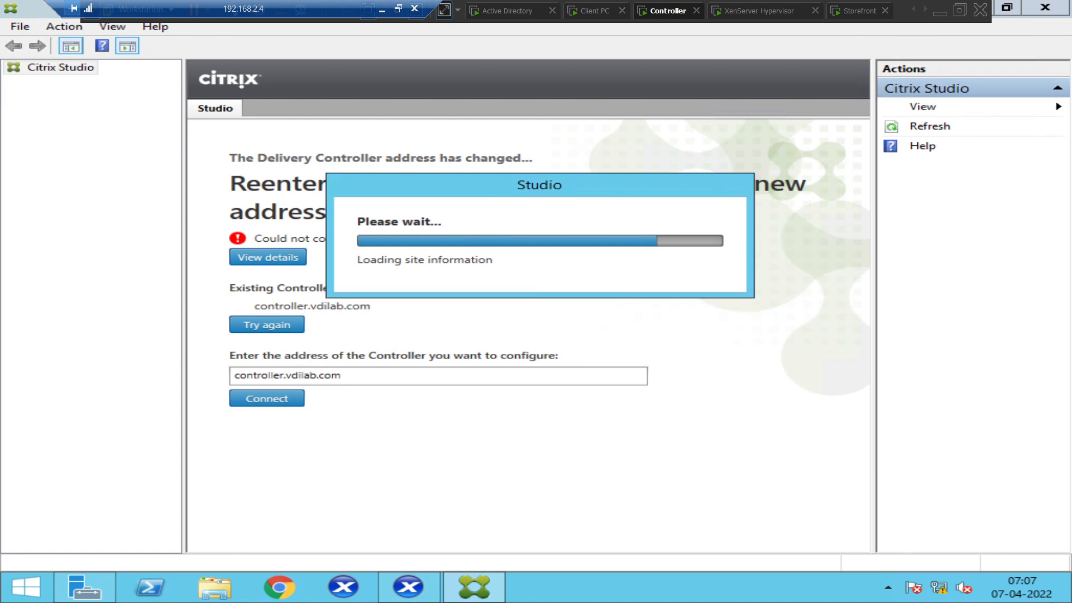
pyautogui.moveTo(1033, 551)
pyautogui.click(1030, 246)
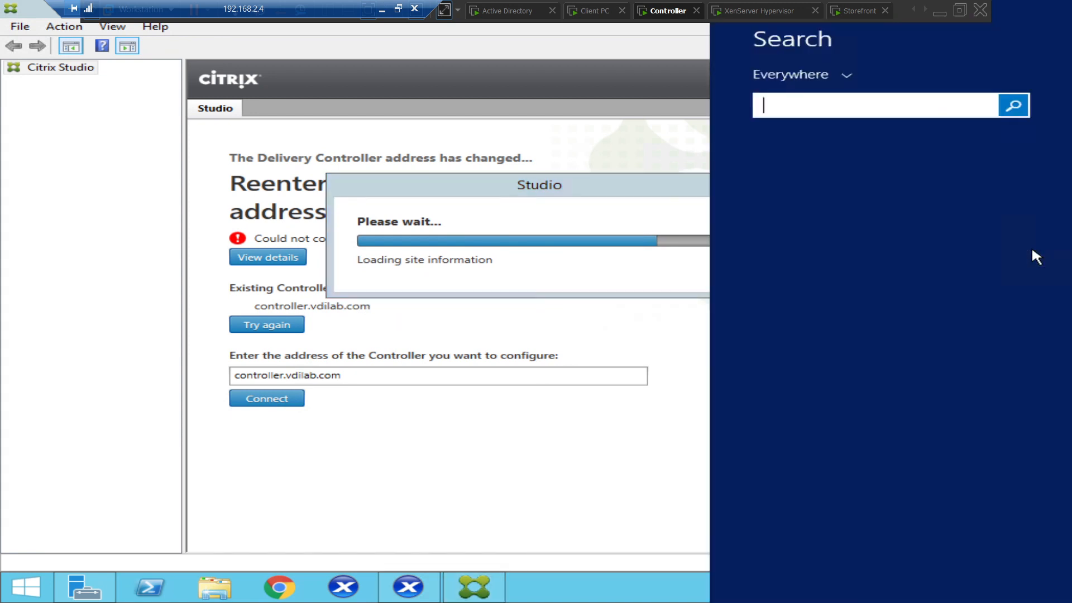
# Open Services and start the stopped Citrix AD Identity Service.
pyautogui.write('servi')
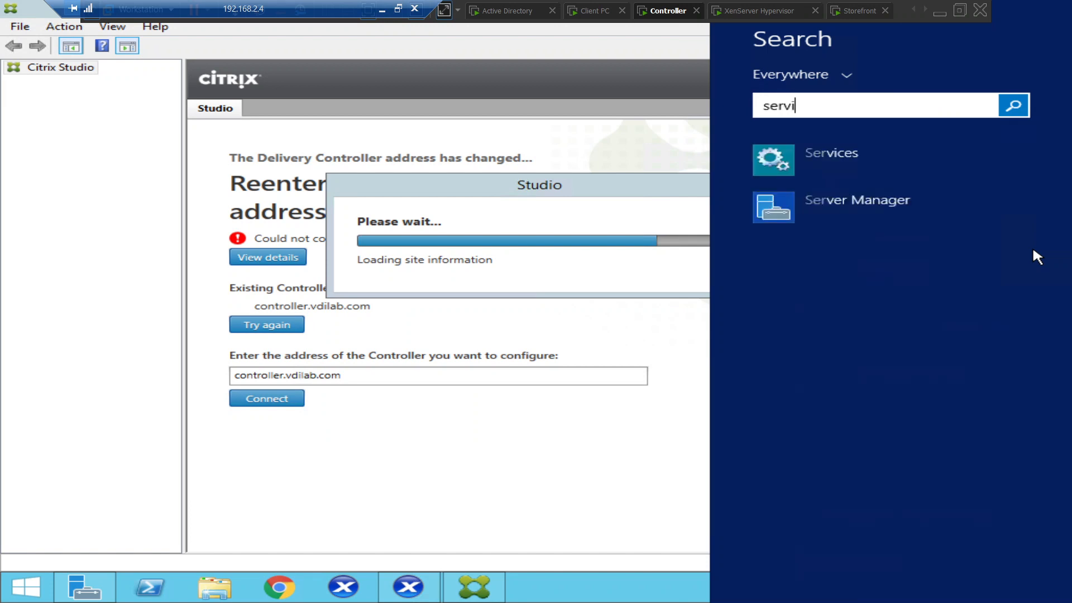
pyautogui.write('ces')
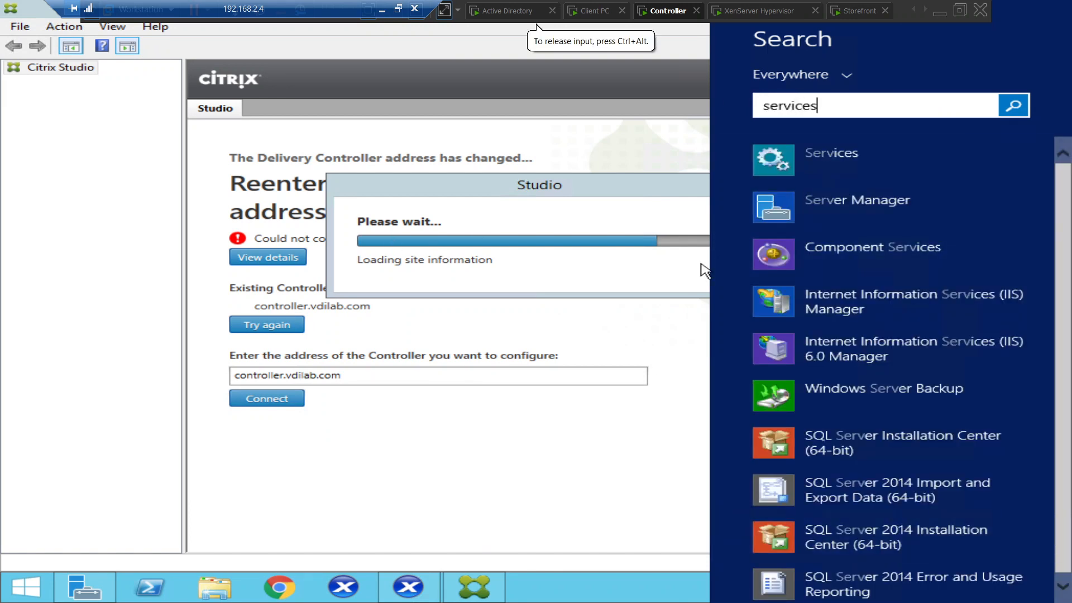
pyautogui.click(871, 147)
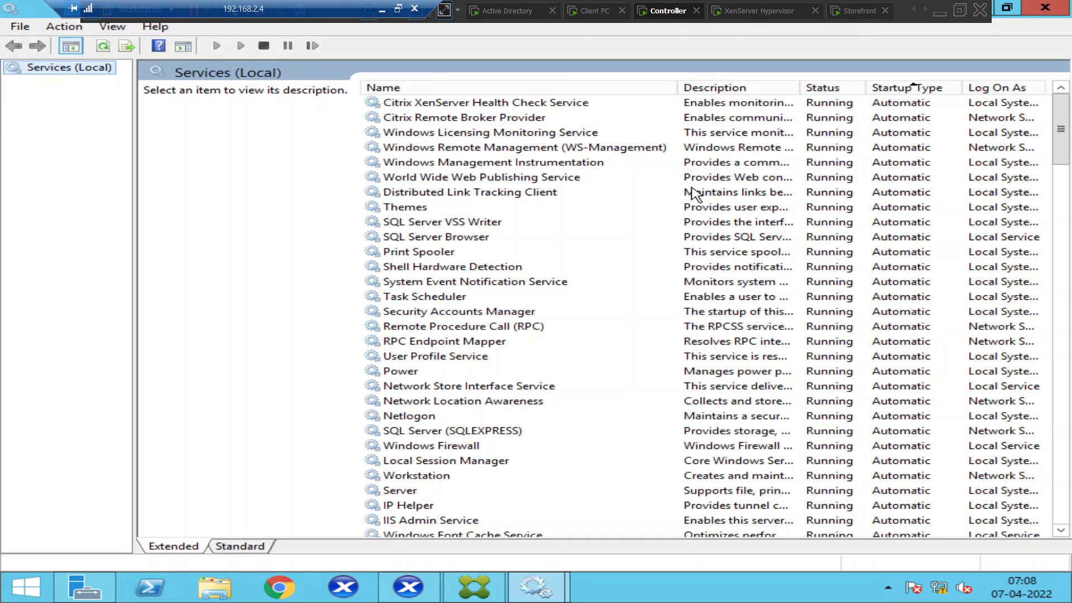
pyautogui.click(479, 282)
pyautogui.scroll(-7, 478, 285)
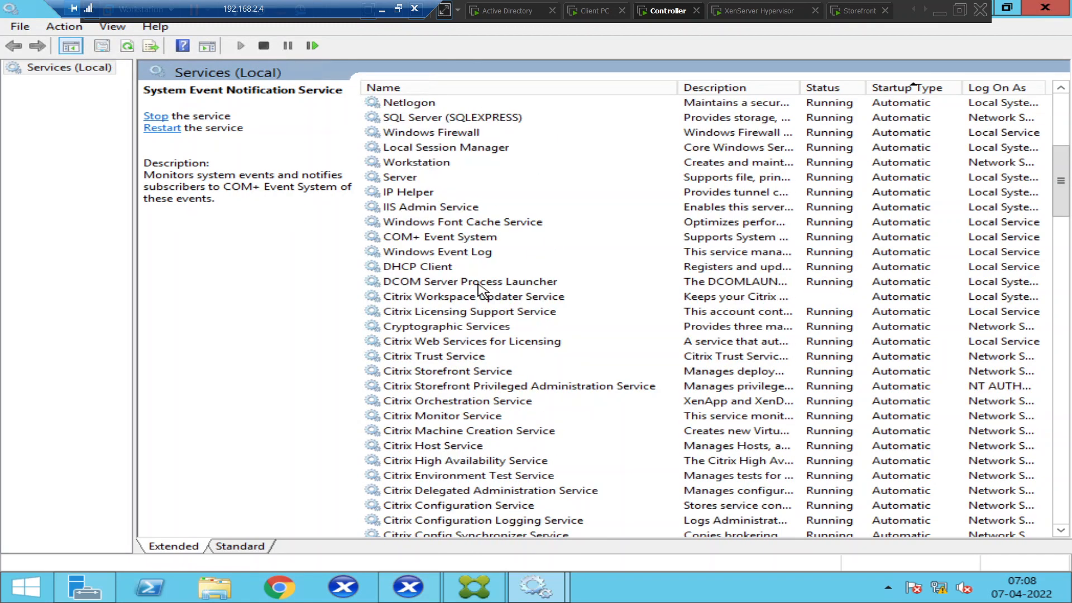
pyautogui.click(446, 301)
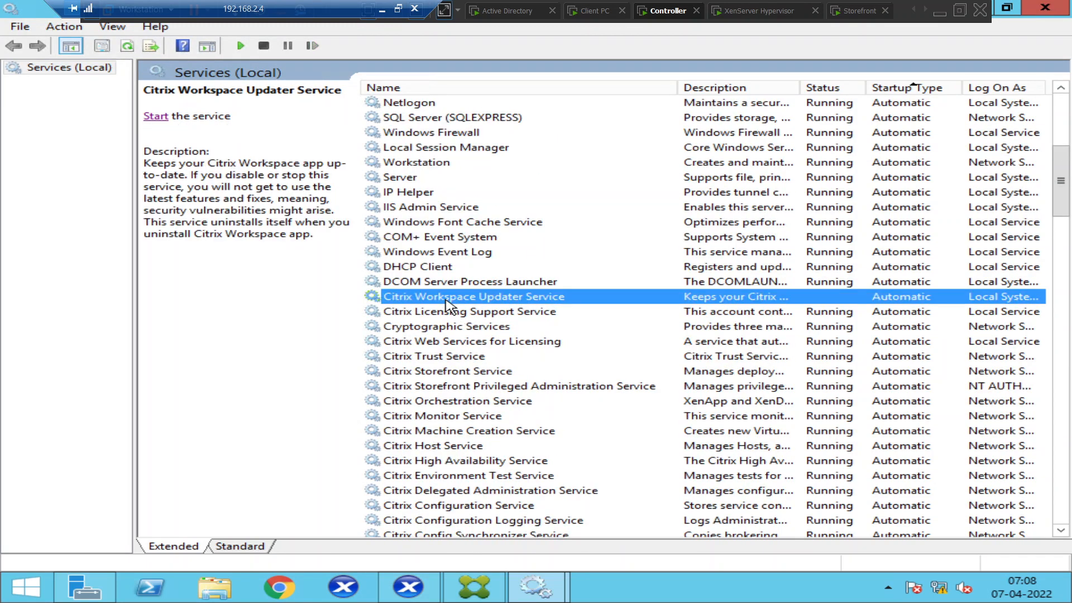
pyautogui.click(478, 344)
pyautogui.scroll(-4, 480, 347)
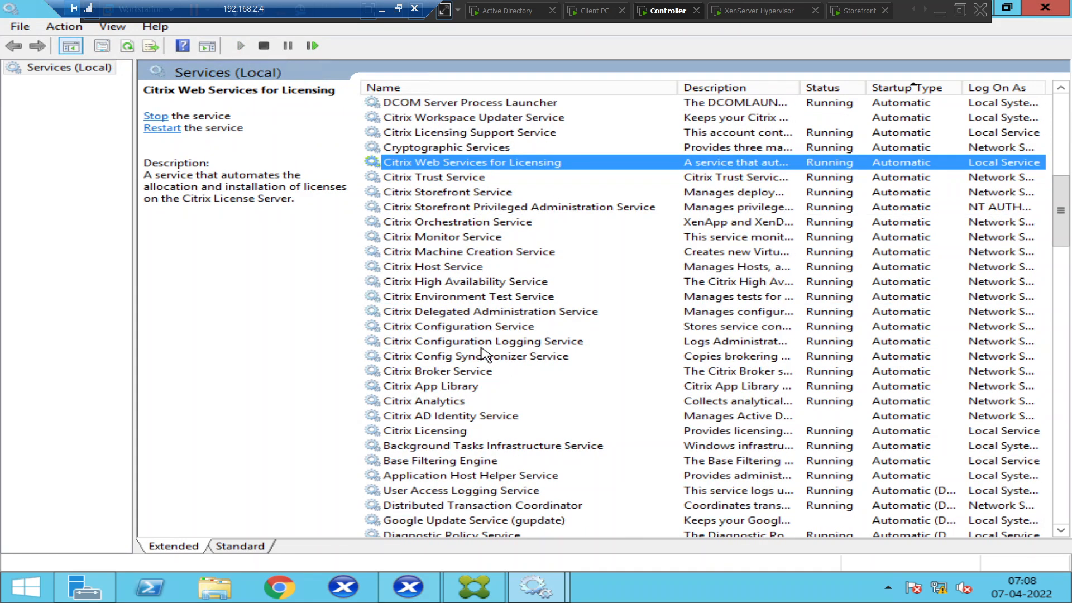
pyautogui.click(451, 417)
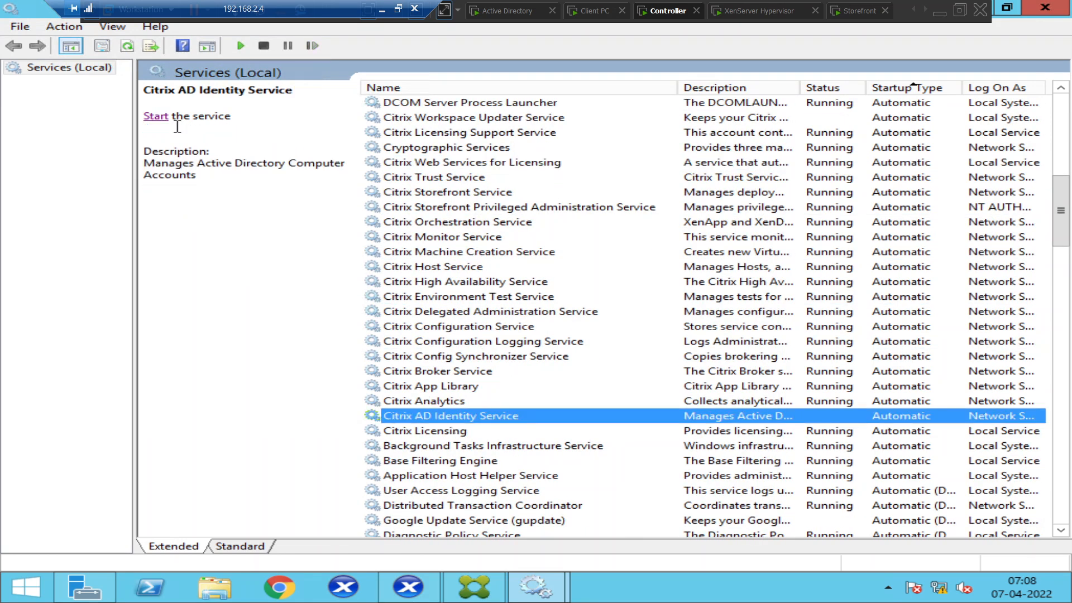
pyautogui.click(157, 116)
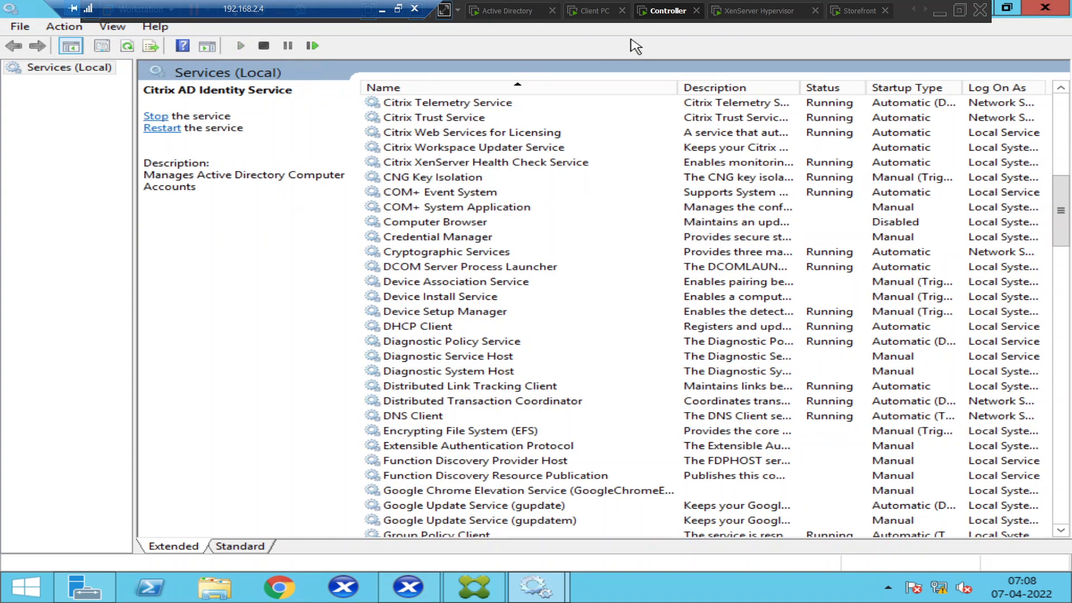
# After checking Studio's loading dialog, restart the Citrix Analytics service in Services.
pyautogui.click(475, 587)
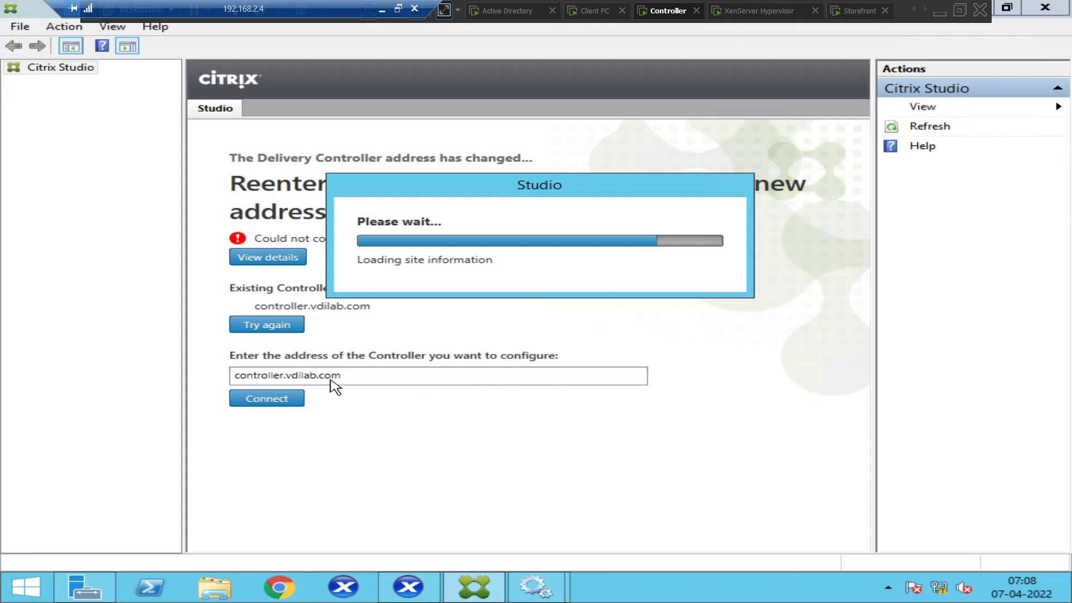
pyautogui.moveTo(489, 183); pyautogui.dragTo(391, 121)
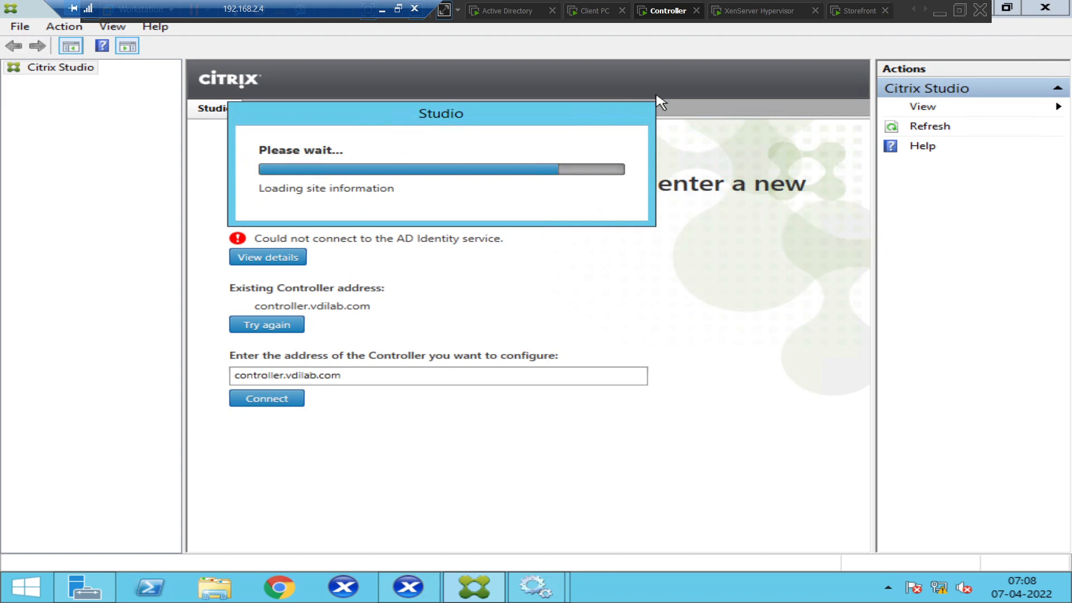
pyautogui.click(536, 586)
pyautogui.click(740, 496)
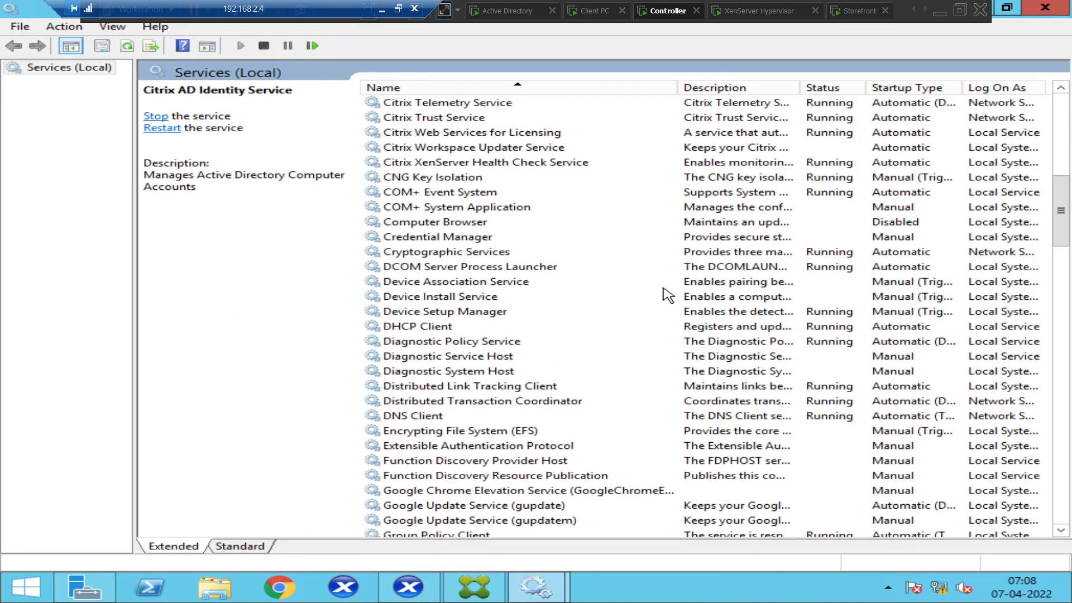
pyautogui.click(597, 282)
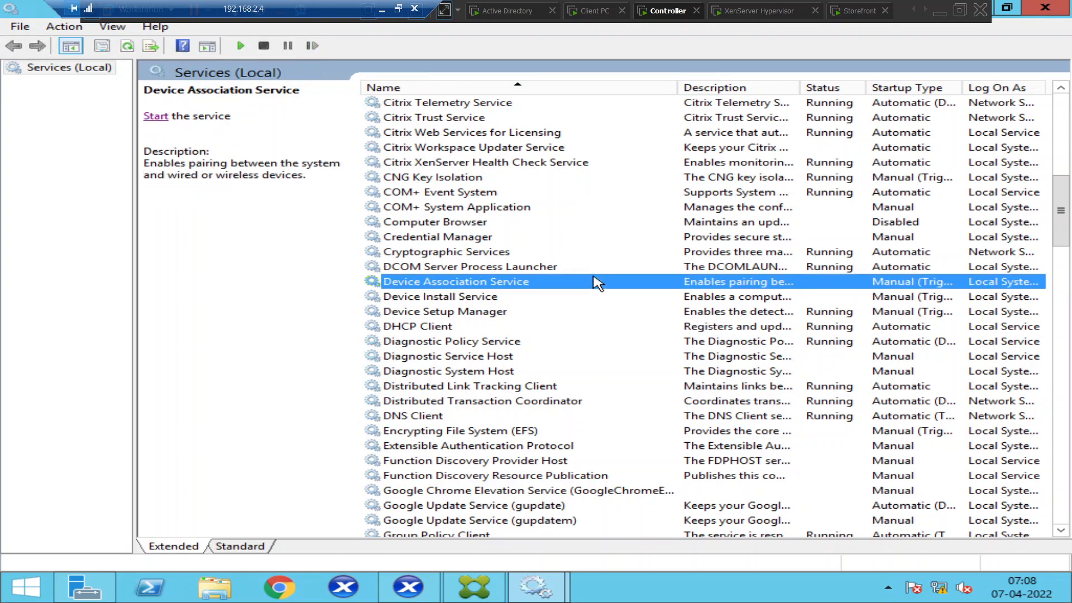
pyautogui.scroll(5, 597, 282)
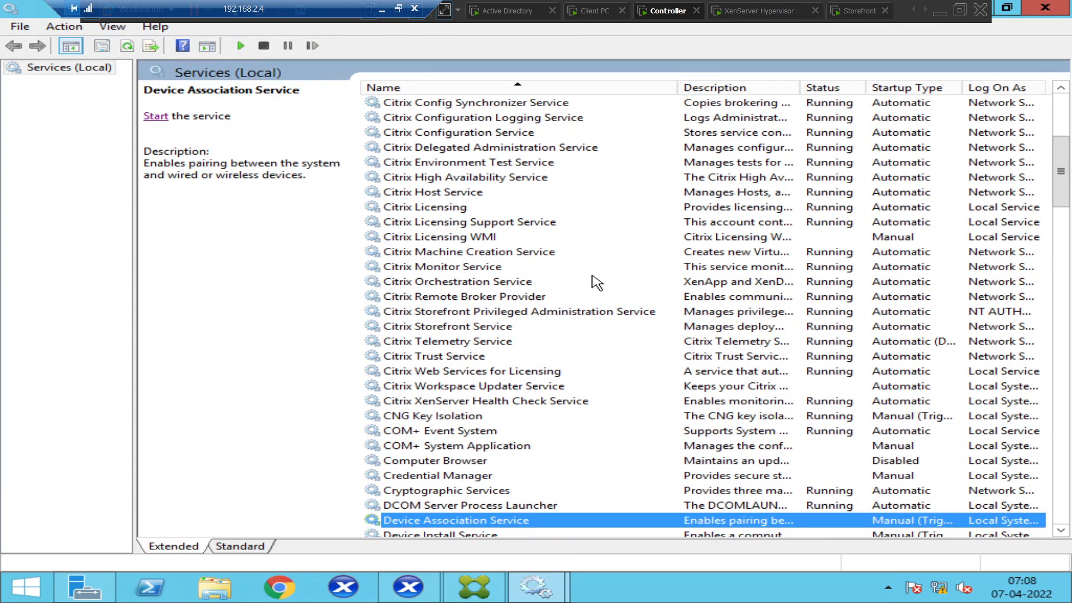
pyautogui.scroll(3, 597, 282)
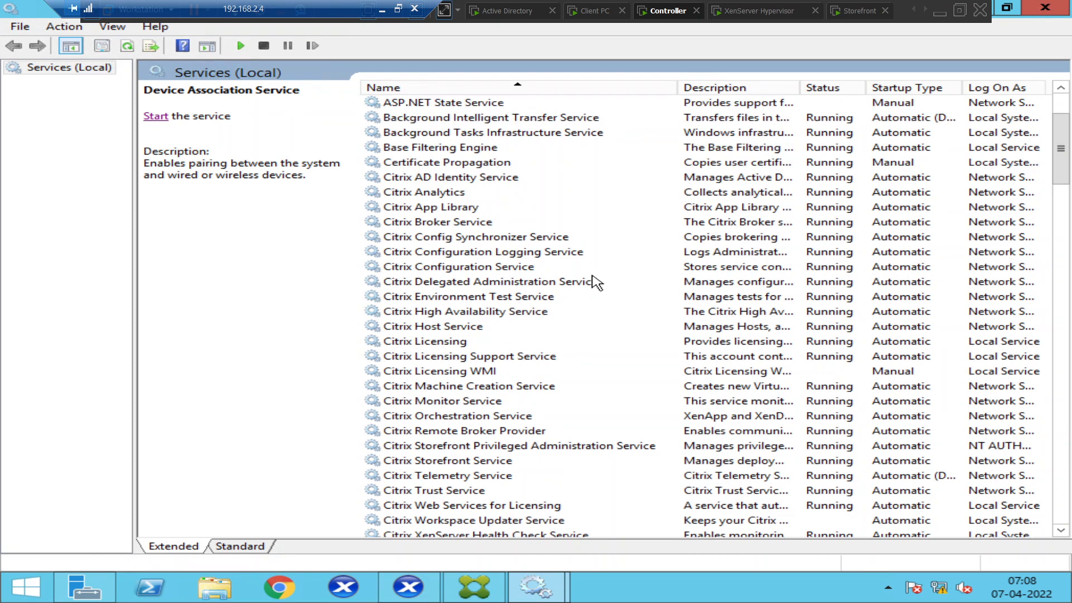
pyautogui.click(441, 194)
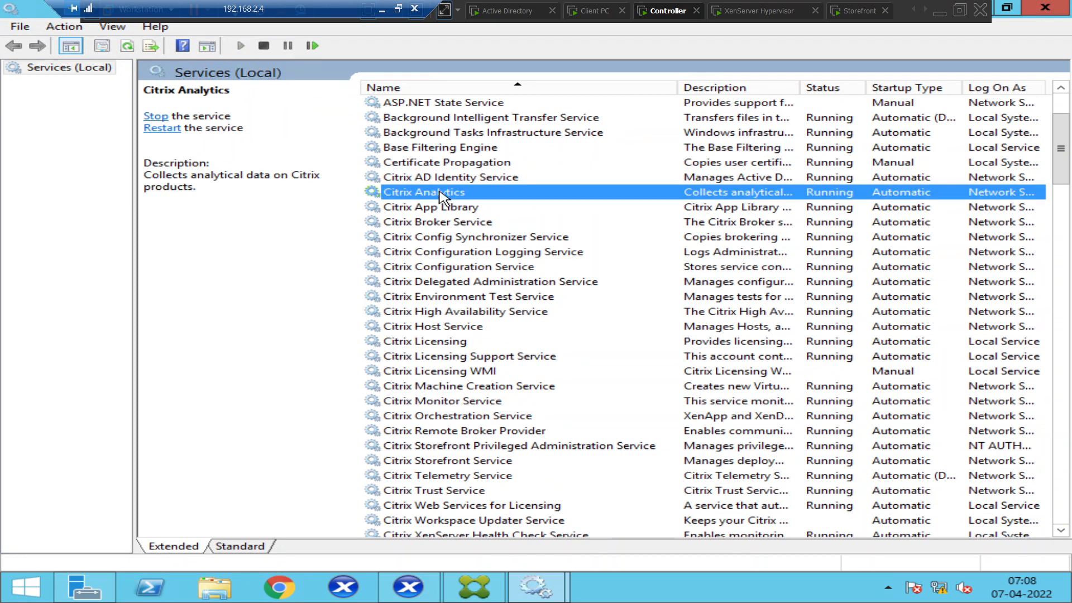
pyautogui.click(156, 130)
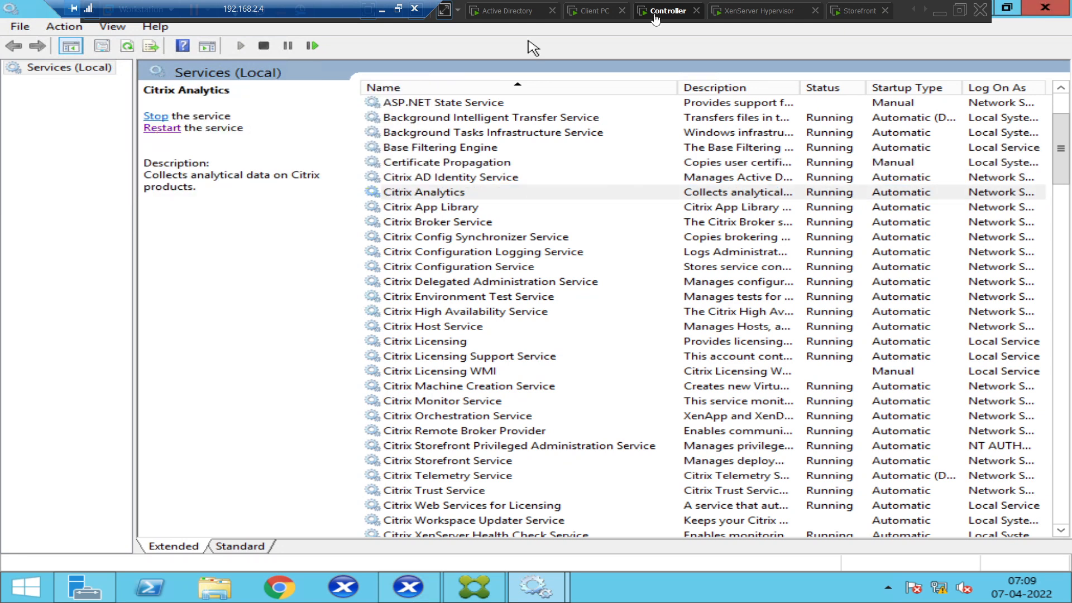
# List Delivery Groups, widen the machine-count column, and select HR Department Virtual Desktops.
pyautogui.click(471, 588)
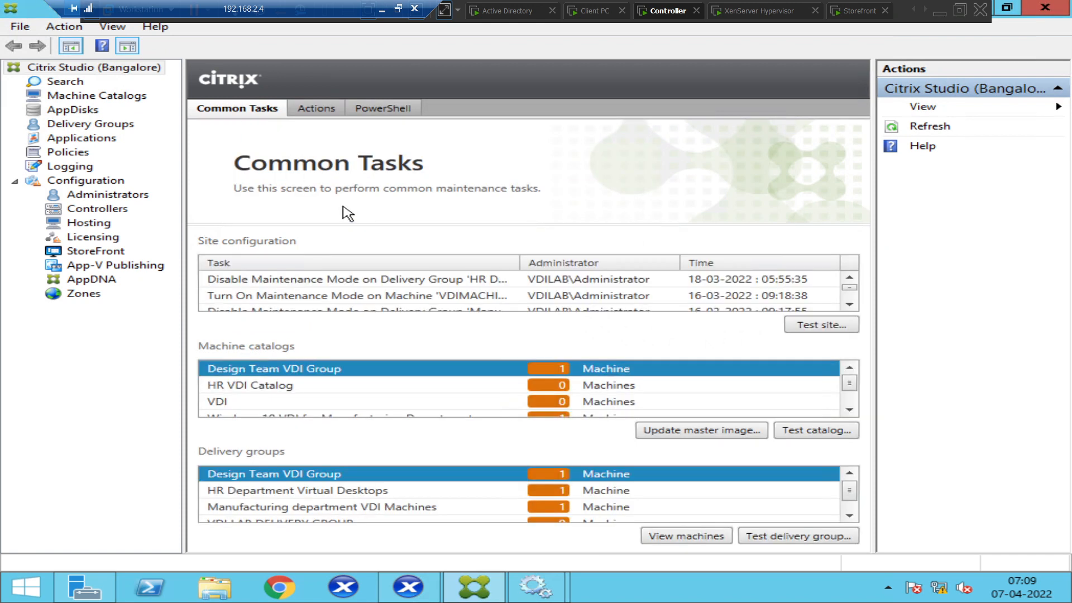
pyautogui.click(97, 128)
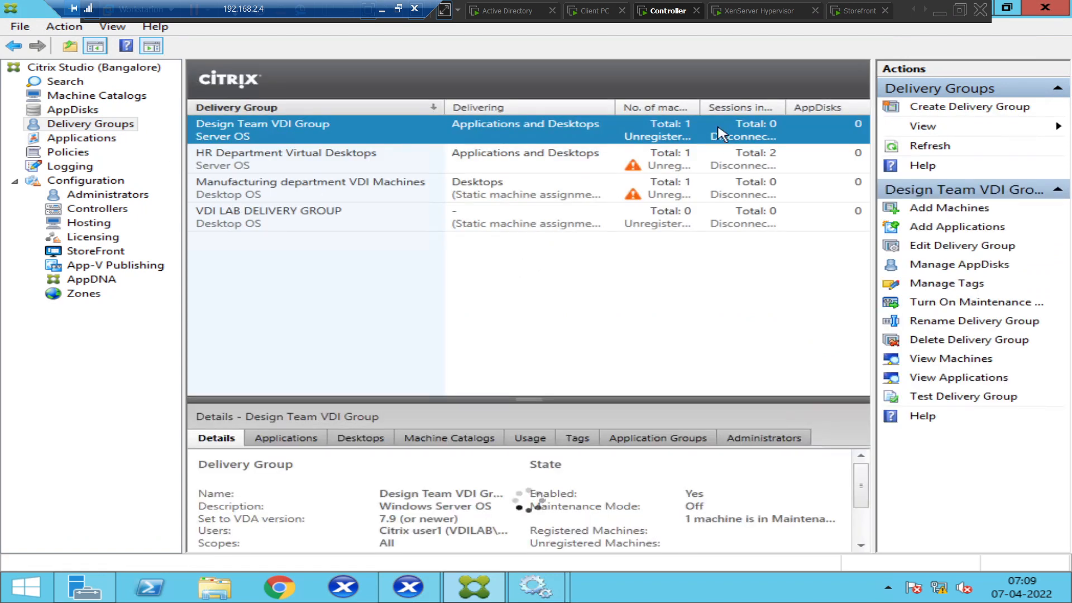
pyautogui.moveTo(699, 107); pyautogui.dragTo(807, 107)
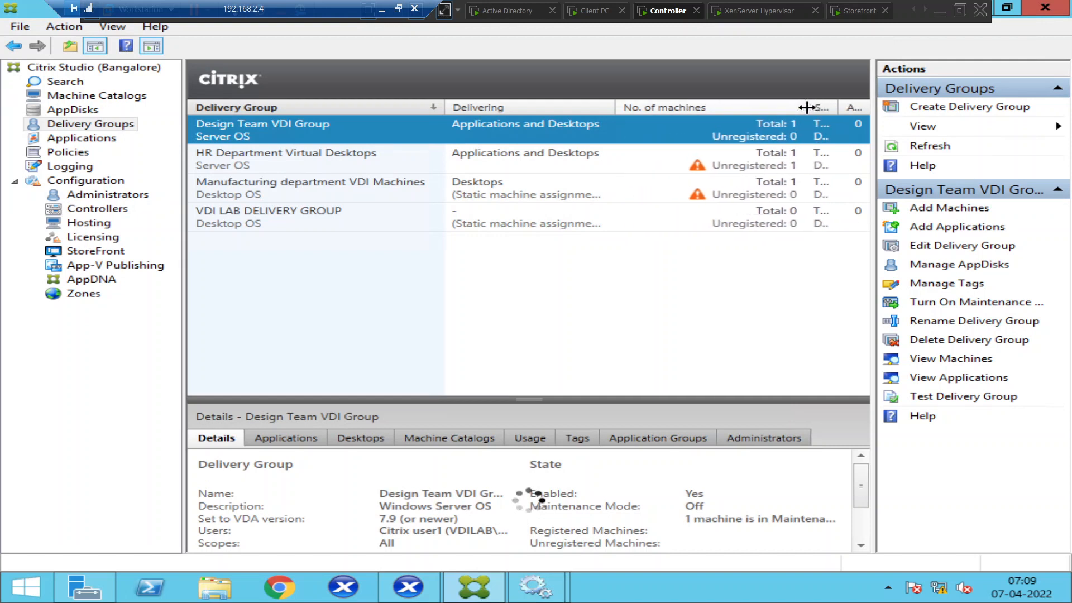
pyautogui.click(333, 192)
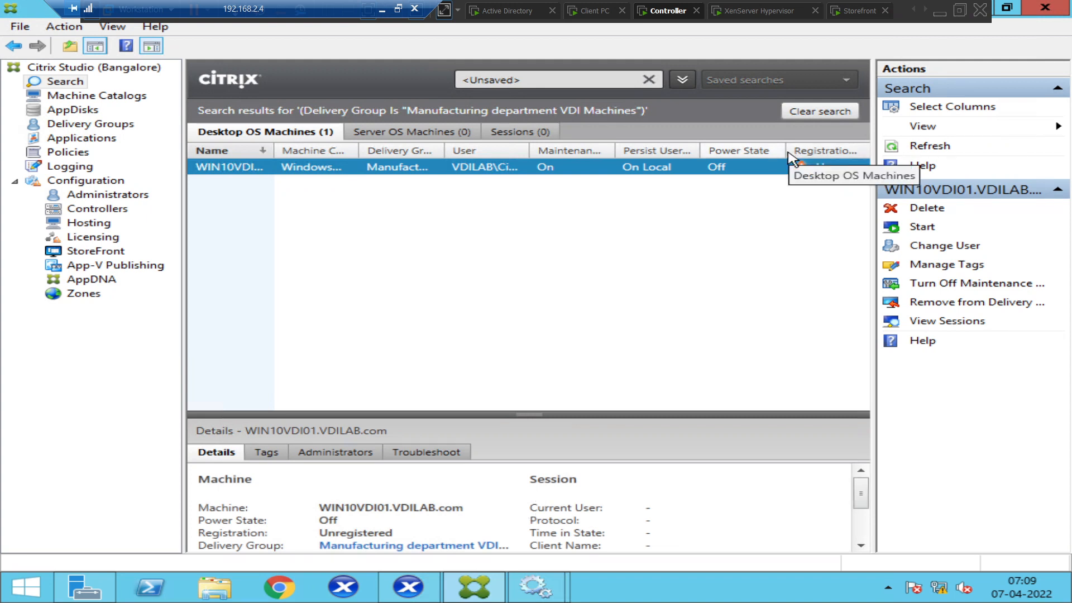
pyautogui.moveTo(784, 151); pyautogui.dragTo(765, 151)
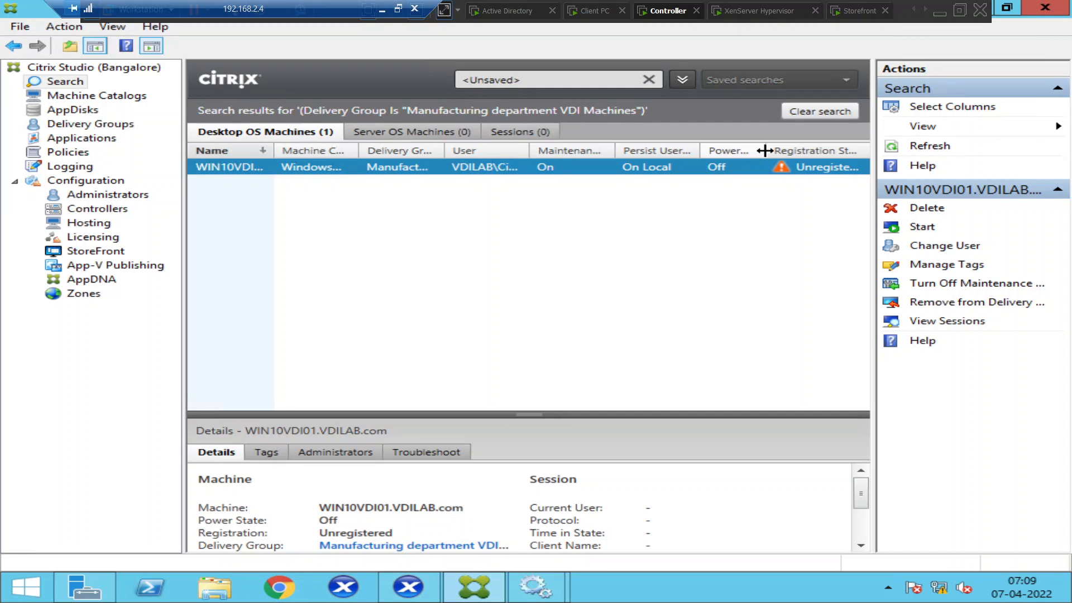
pyautogui.click(92, 124)
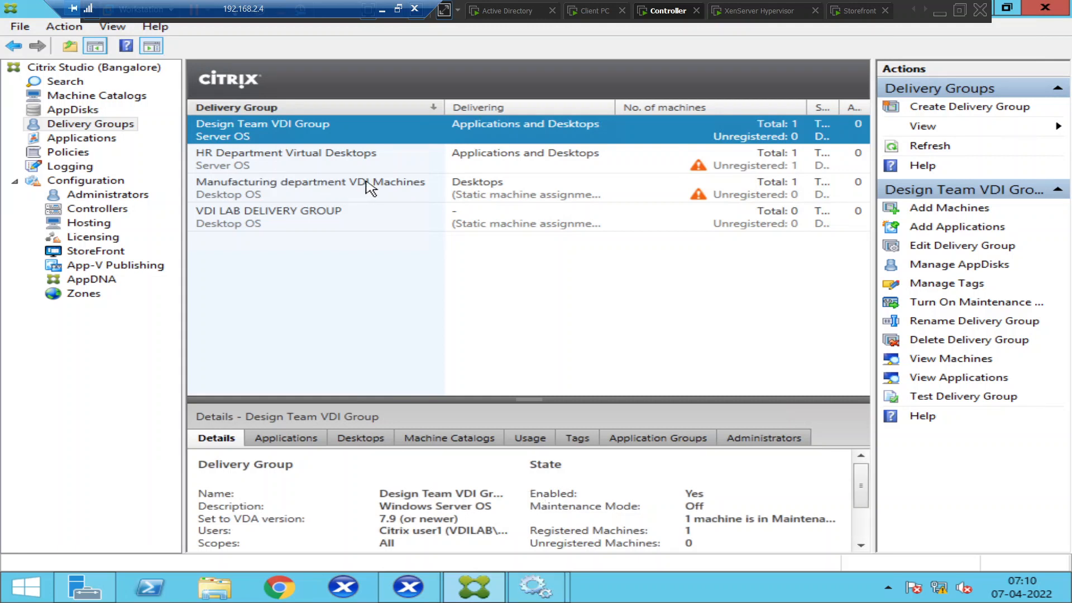
pyautogui.click(386, 167)
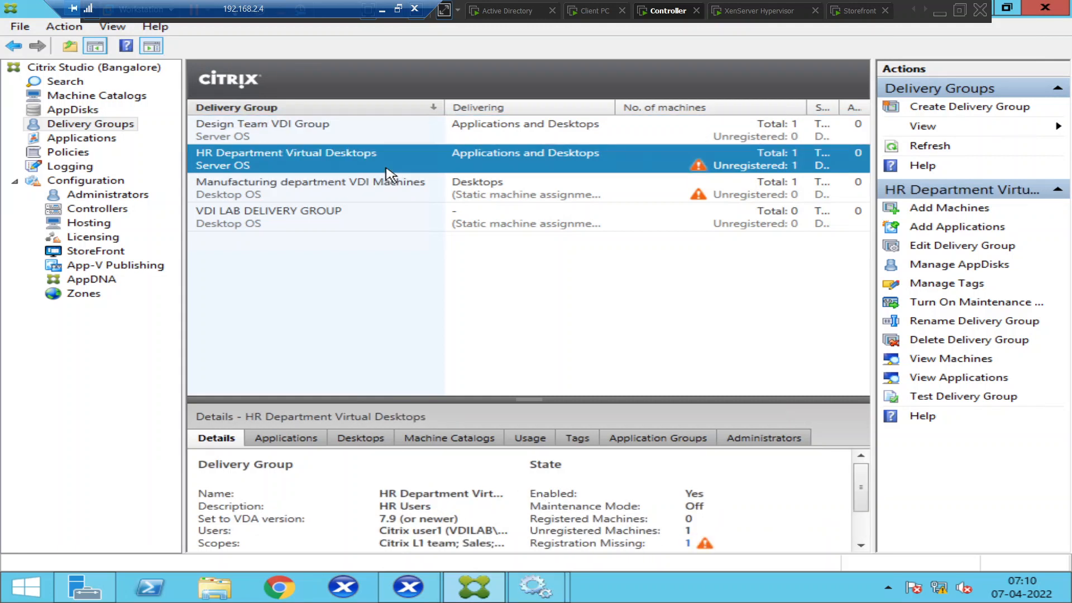
# Open HR Department Virtual Desktops' machines and resize the Power State and Name columns.
pyautogui.doubleClick(385, 168)
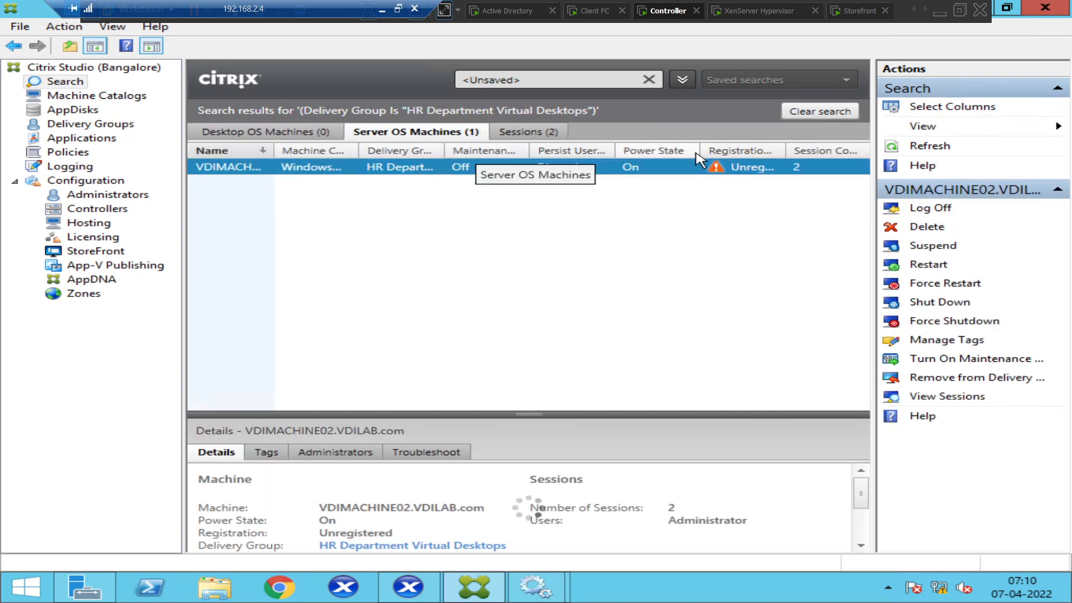
pyautogui.moveTo(696, 148); pyautogui.dragTo(646, 149)
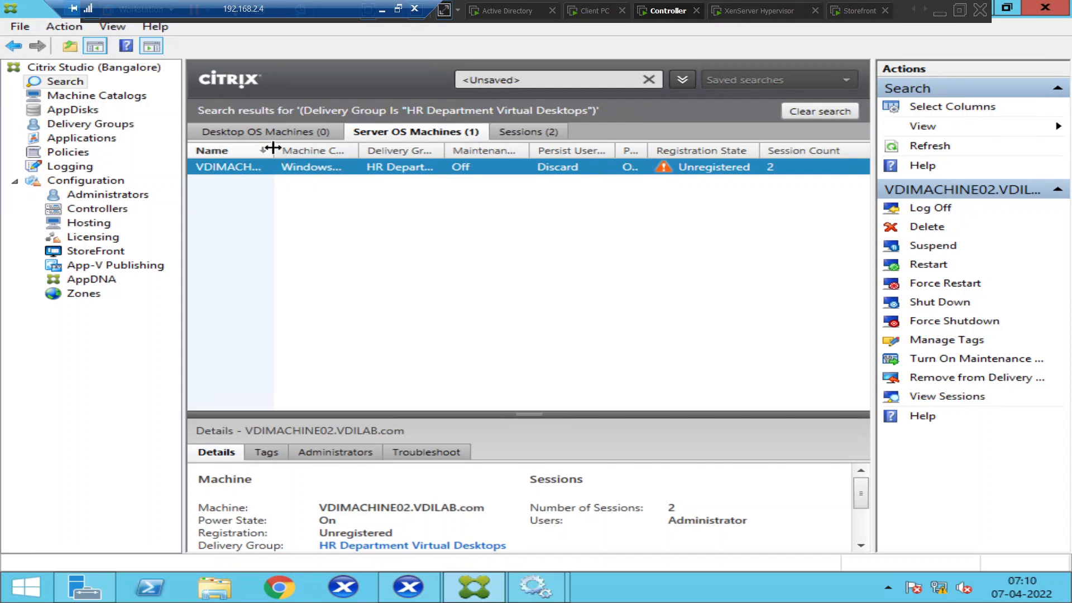
pyautogui.moveTo(274, 148); pyautogui.dragTo(383, 147)
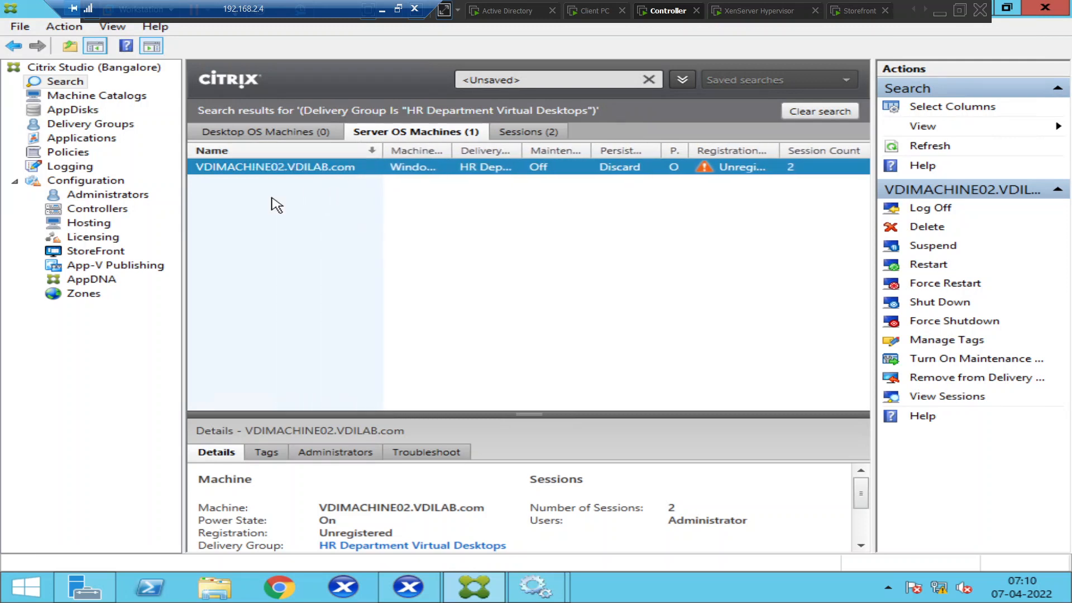
# In XenCenter, check VDIMACHINE001's Networking tab and return to its console.
pyautogui.click(401, 591)
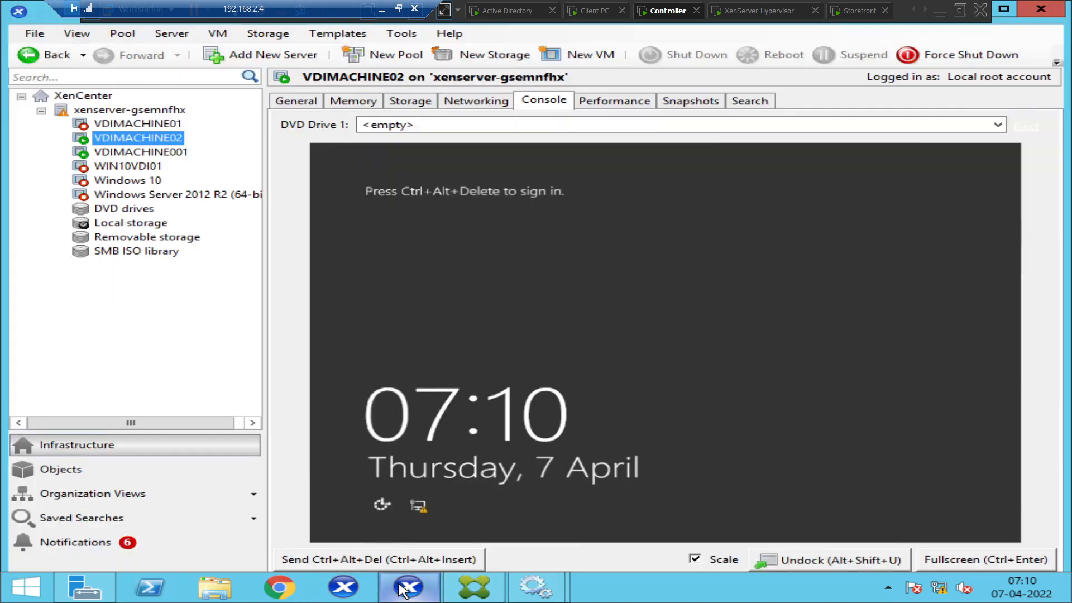
pyautogui.click(132, 153)
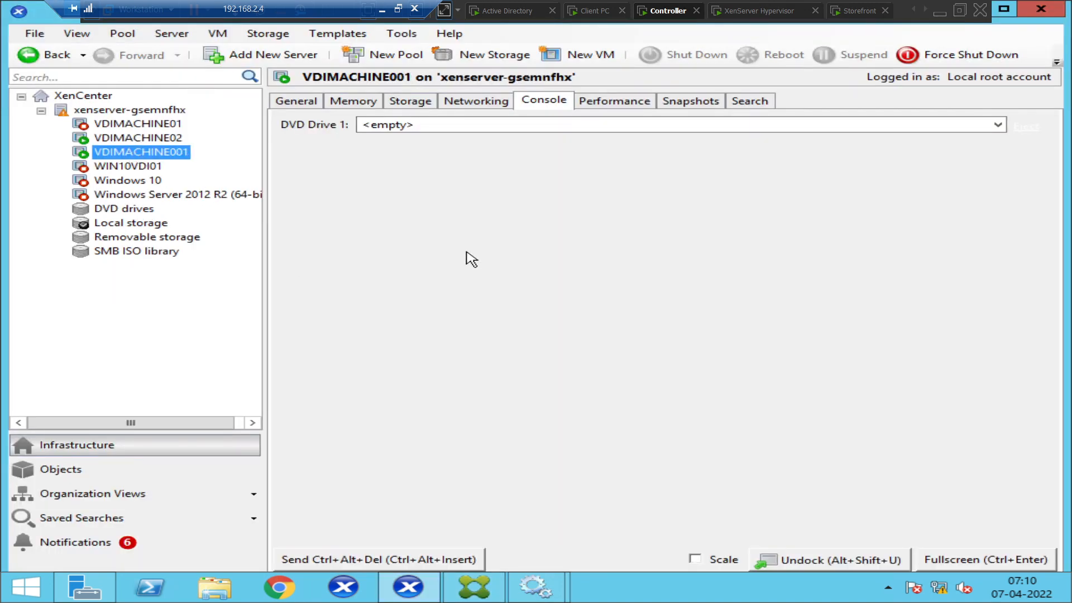
pyautogui.click(484, 109)
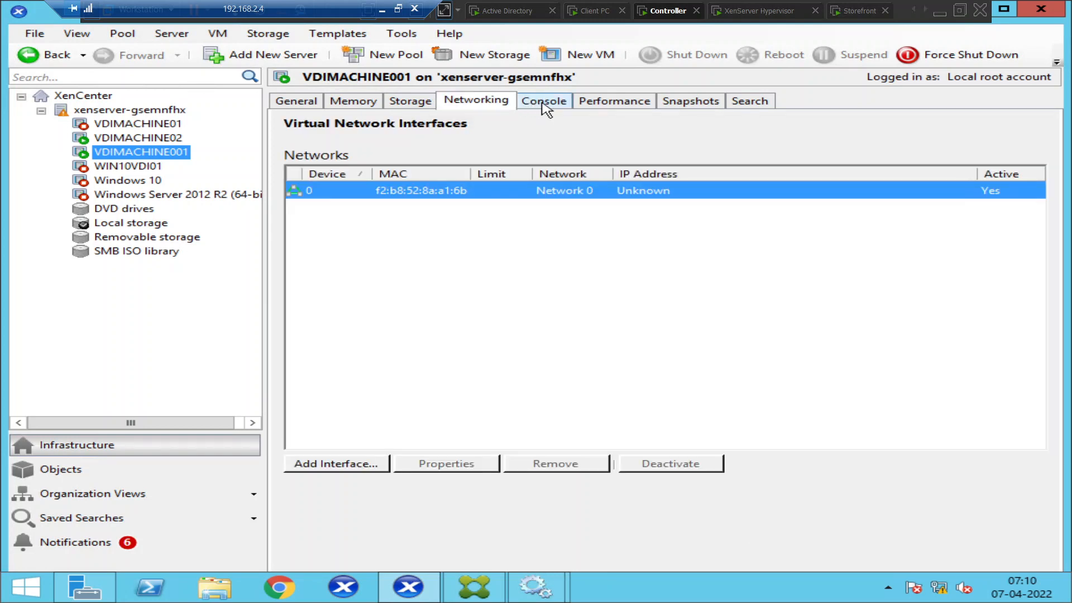
pyautogui.click(542, 107)
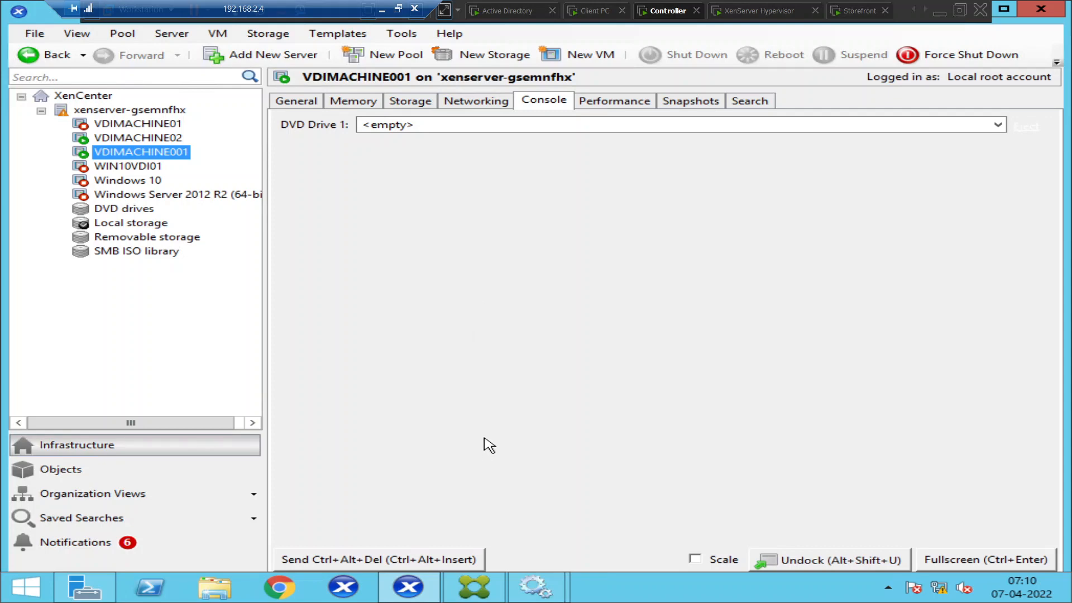
# Select VDIMACHINE02 in XenCenter to view its console at the lock screen.
pyautogui.click(463, 591)
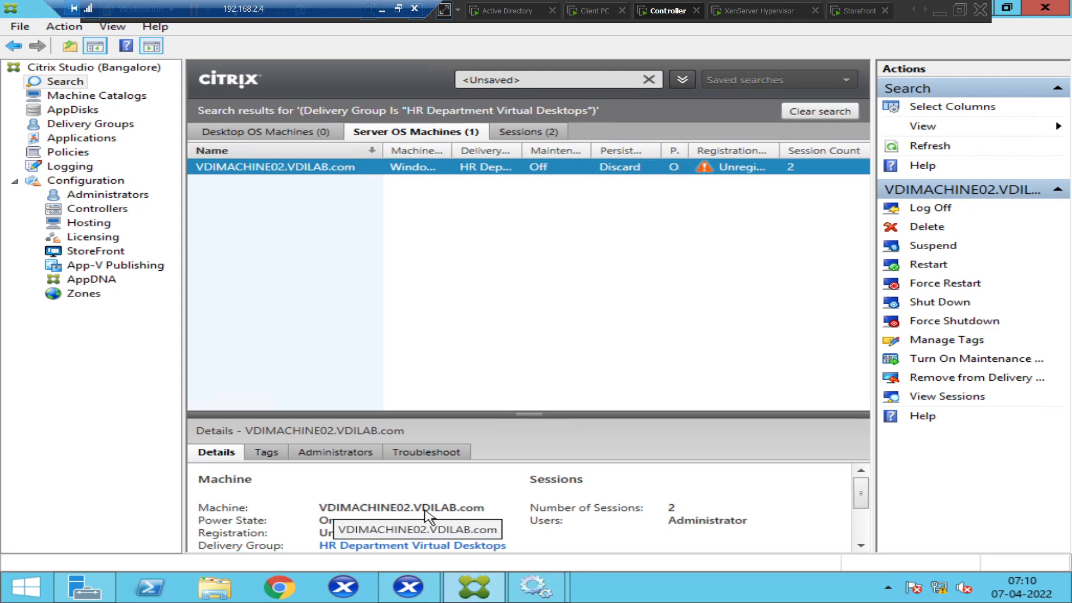
pyautogui.click(410, 586)
pyautogui.click(139, 140)
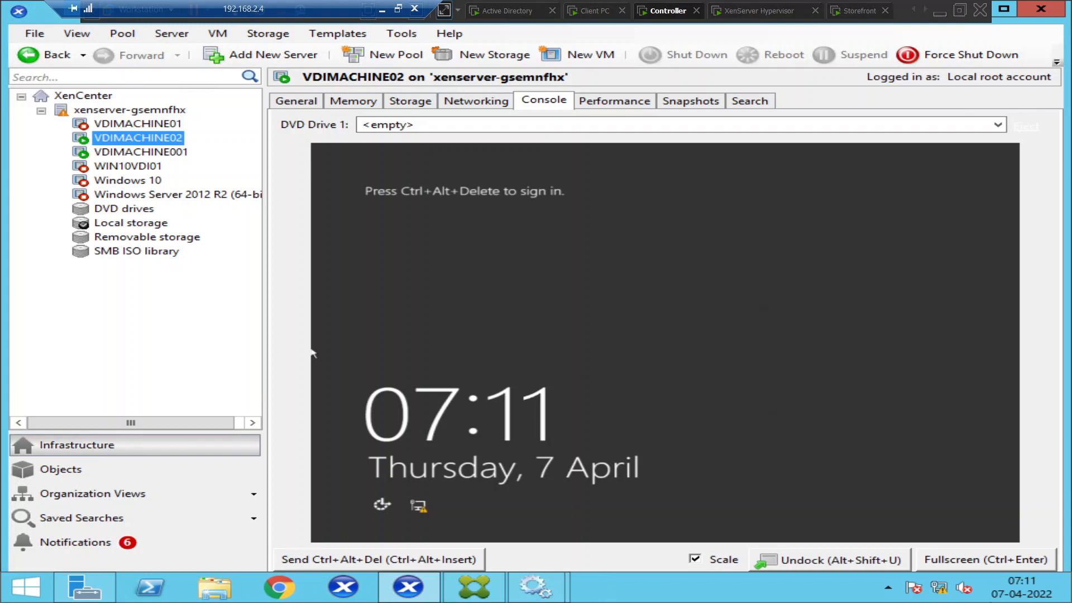
pyautogui.moveTo(1021, 598)
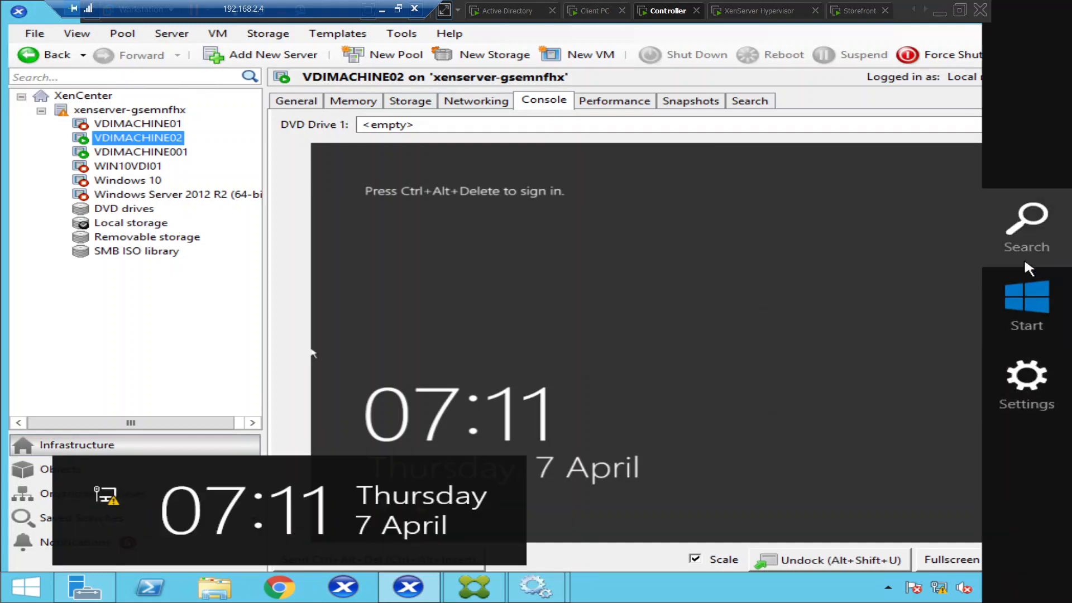
# Launch Remote Desktop Connection by searching for msts.
pyautogui.click(1025, 262)
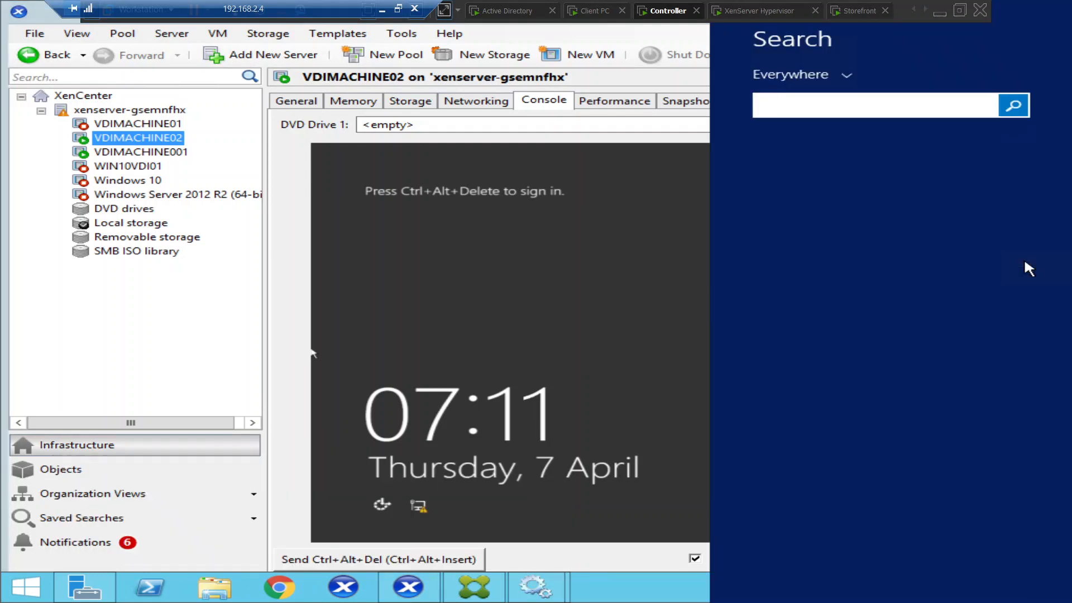
pyautogui.write('mstsc')
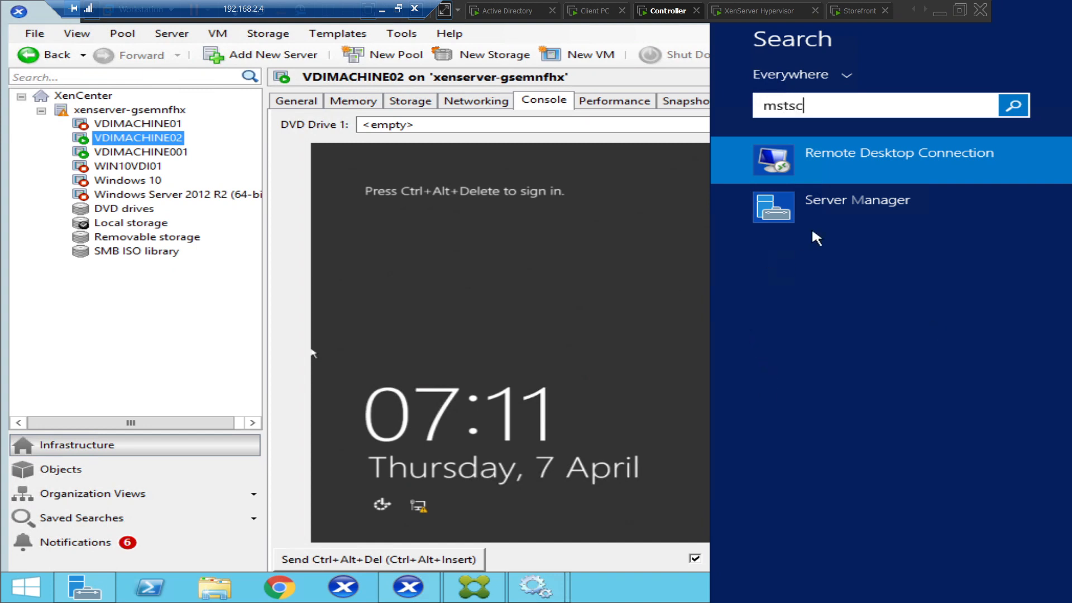
pyautogui.click(873, 174)
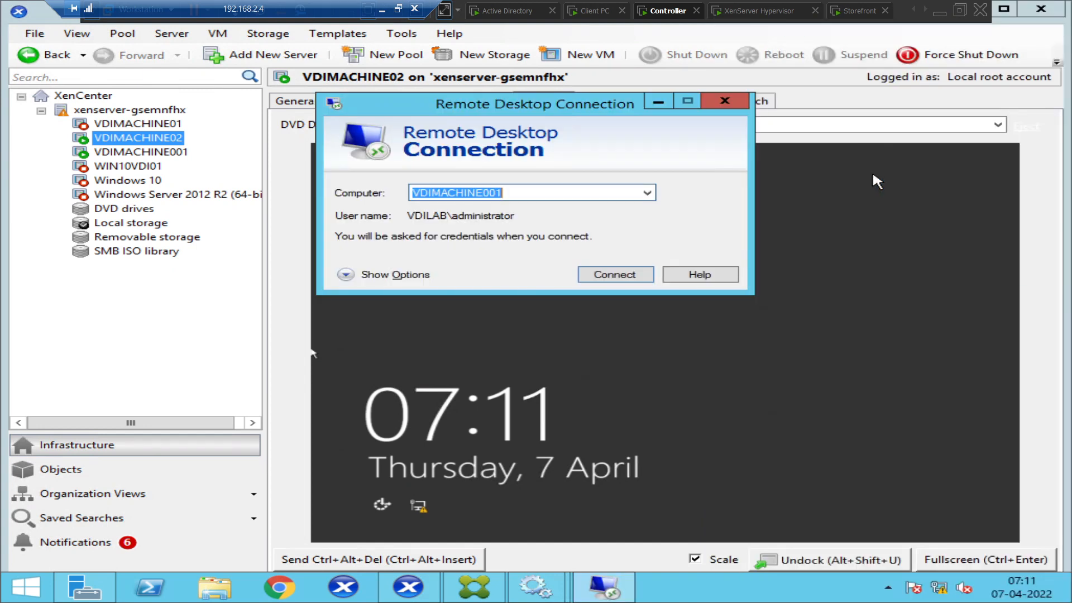
# Change the computer name to VDIMACHINE02.VDILAB and start connecting.
pyautogui.click(647, 193)
pyautogui.click(648, 193)
pyautogui.click(551, 193)
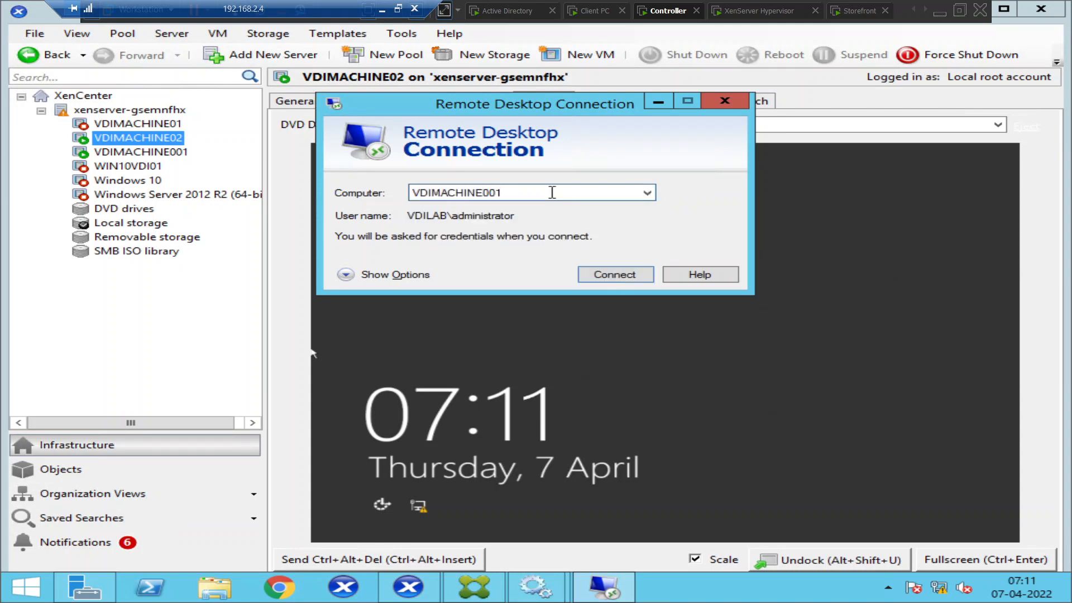
pyautogui.press('BackSpace')
pyautogui.press('BackSpace')
pyautogui.press('BackSpace')
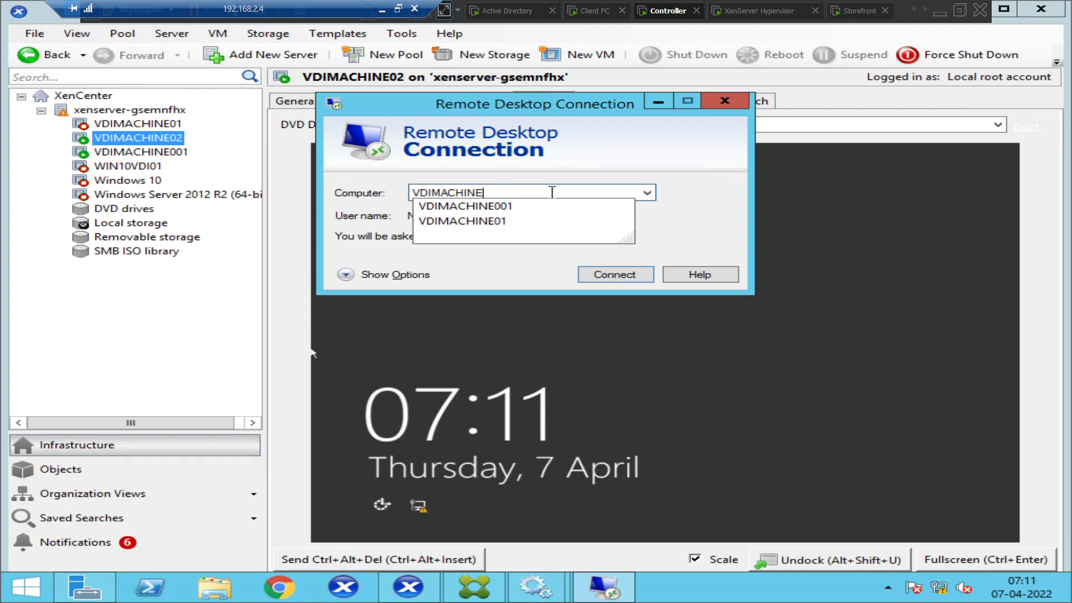
pyautogui.write('02.VDILAB.COM')
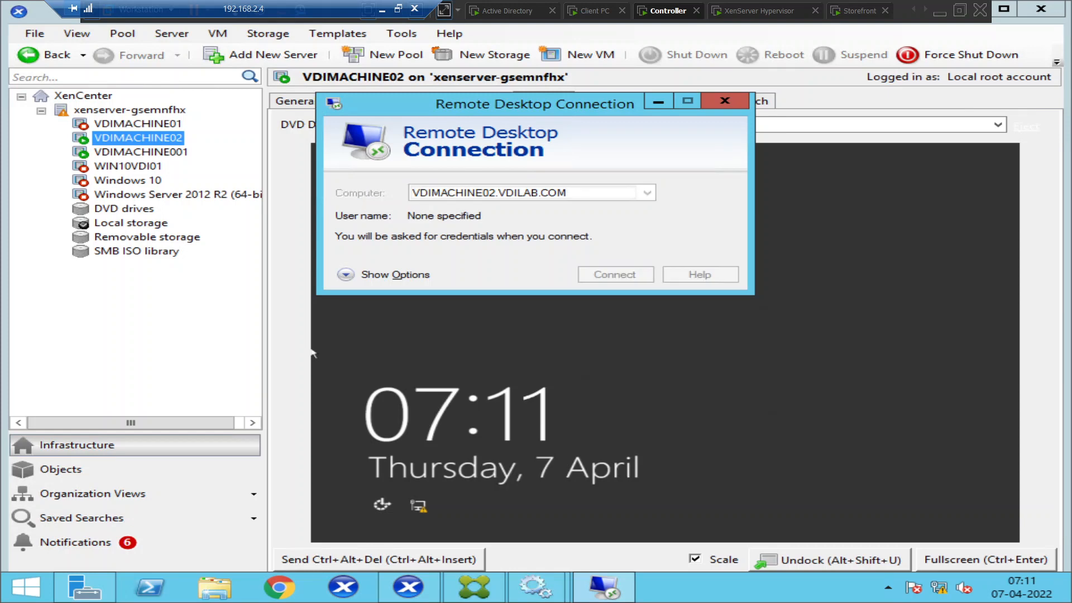
pyautogui.press('Return')
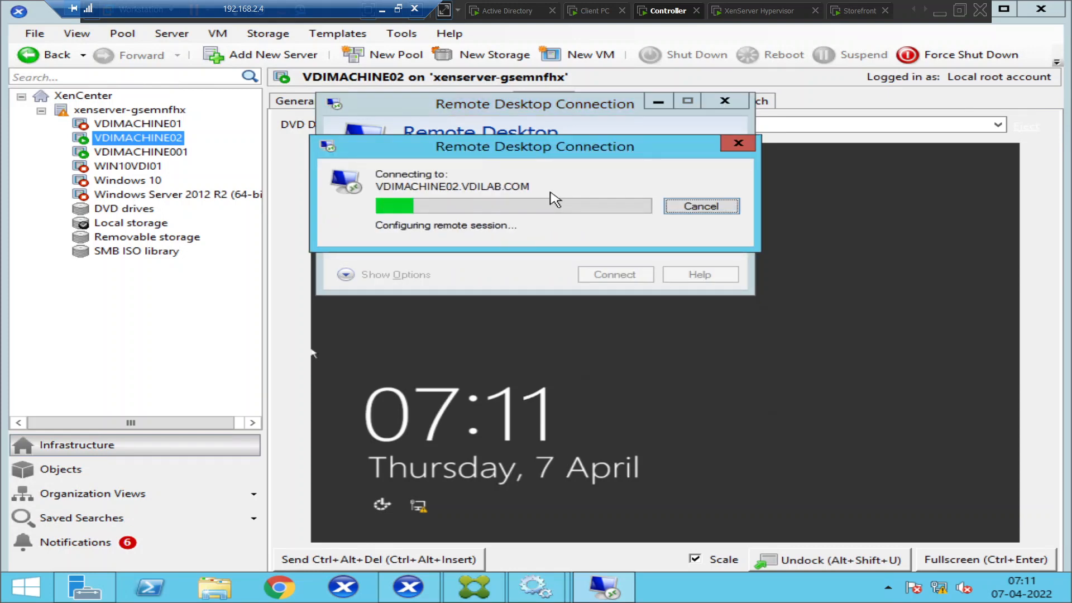
# Sign in with the administrator password, pick the 17-minute session, and dismiss the incompatibility error.
pyautogui.press('capslock')
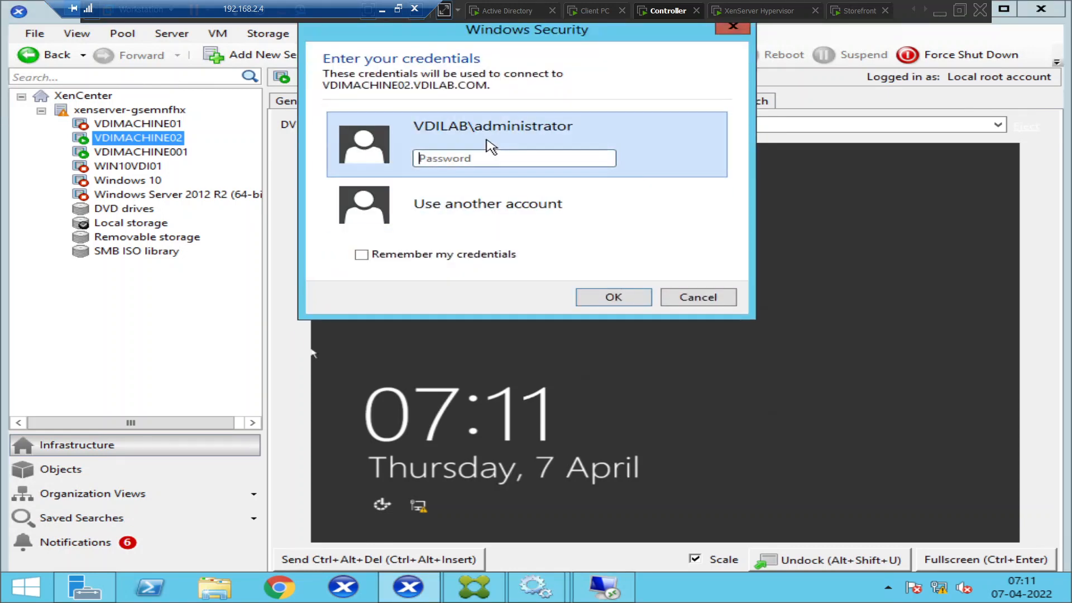
pyautogui.click(455, 163)
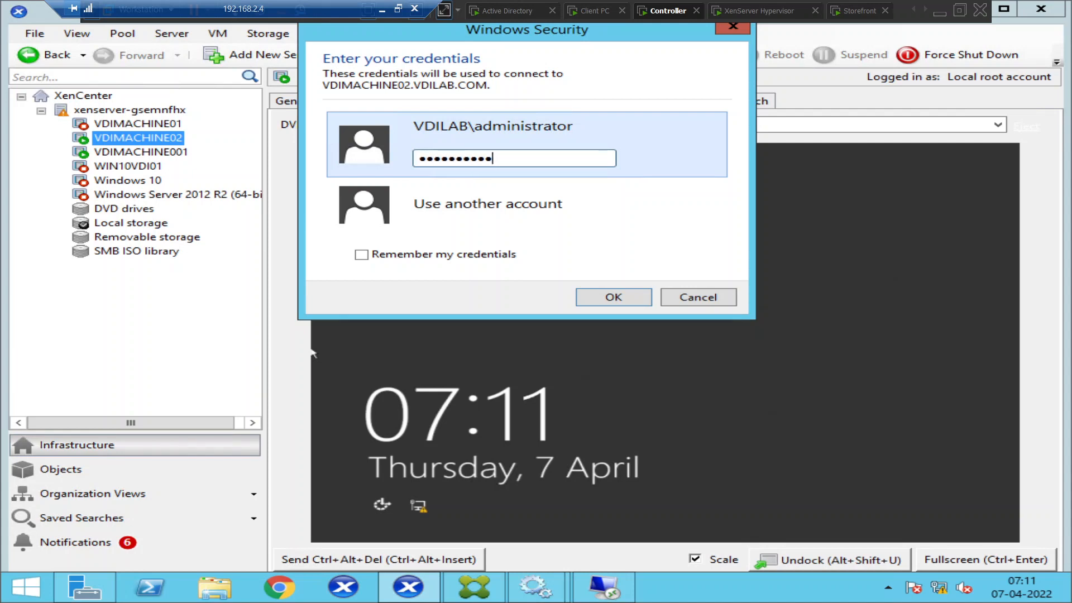
pyautogui.press('Return')
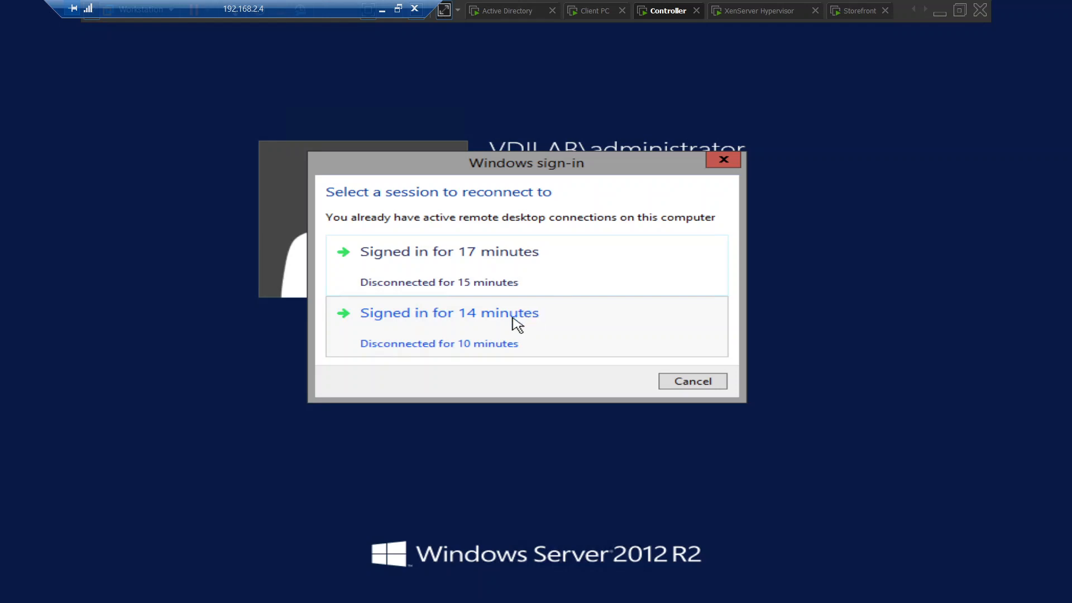
pyautogui.click(412, 260)
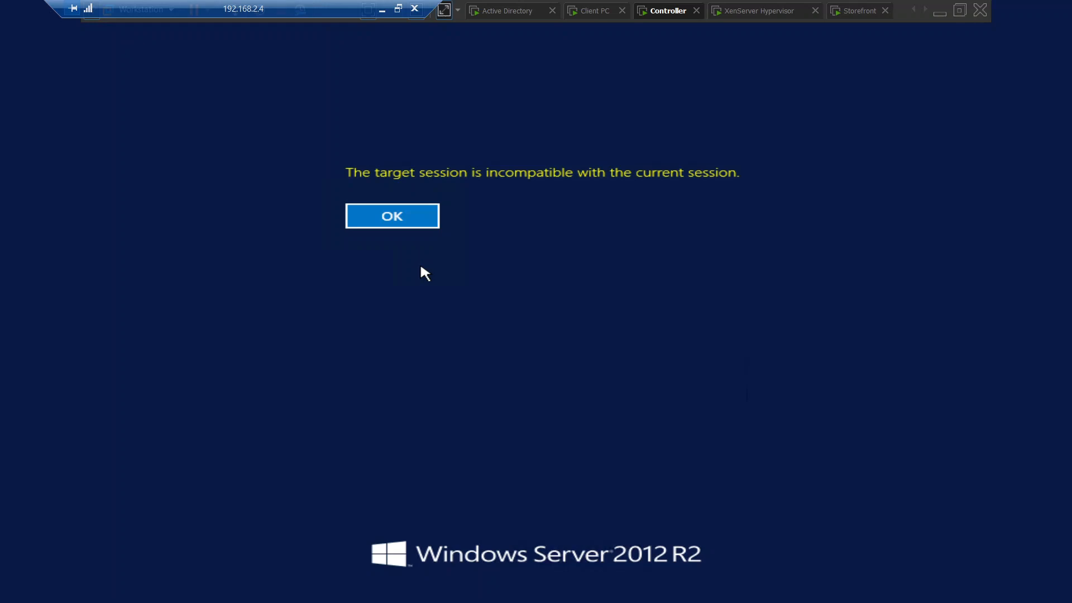
pyautogui.click(389, 223)
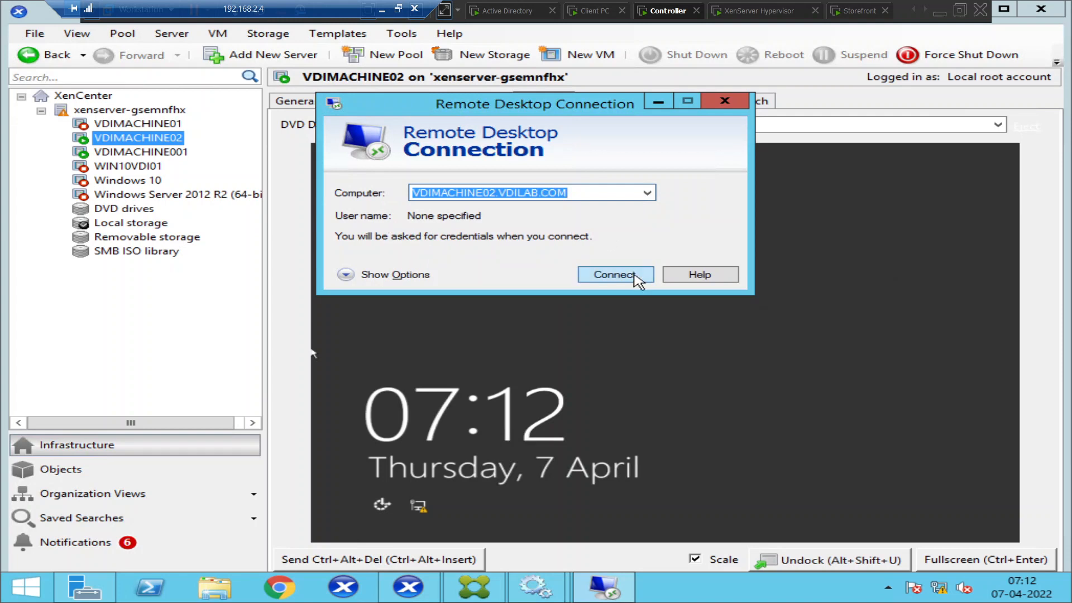
pyautogui.click(637, 277)
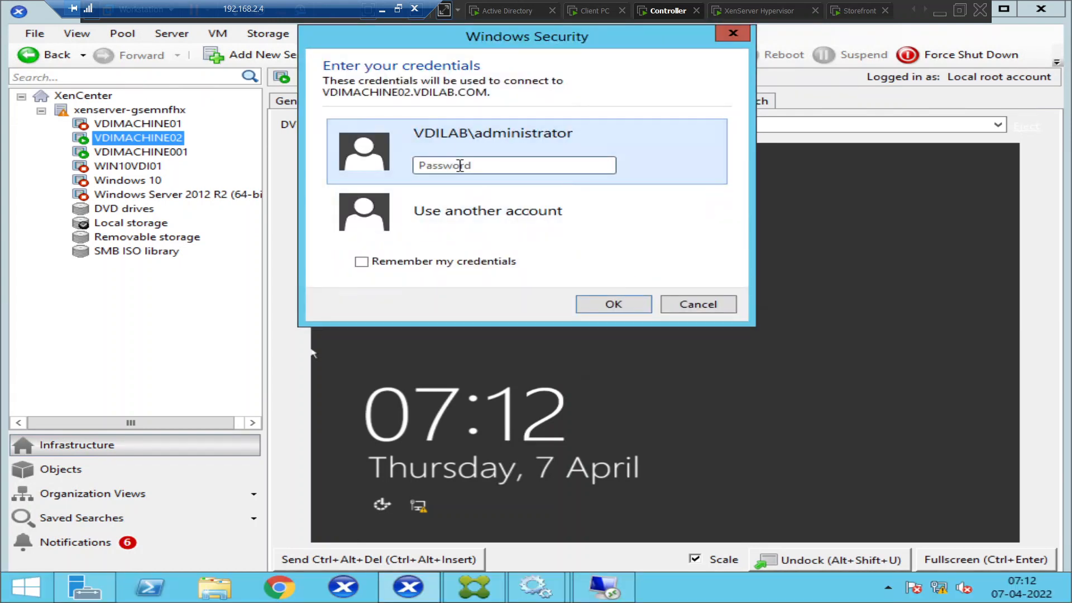
pyautogui.click(459, 165)
pyautogui.write('P')
pyautogui.press('Return')
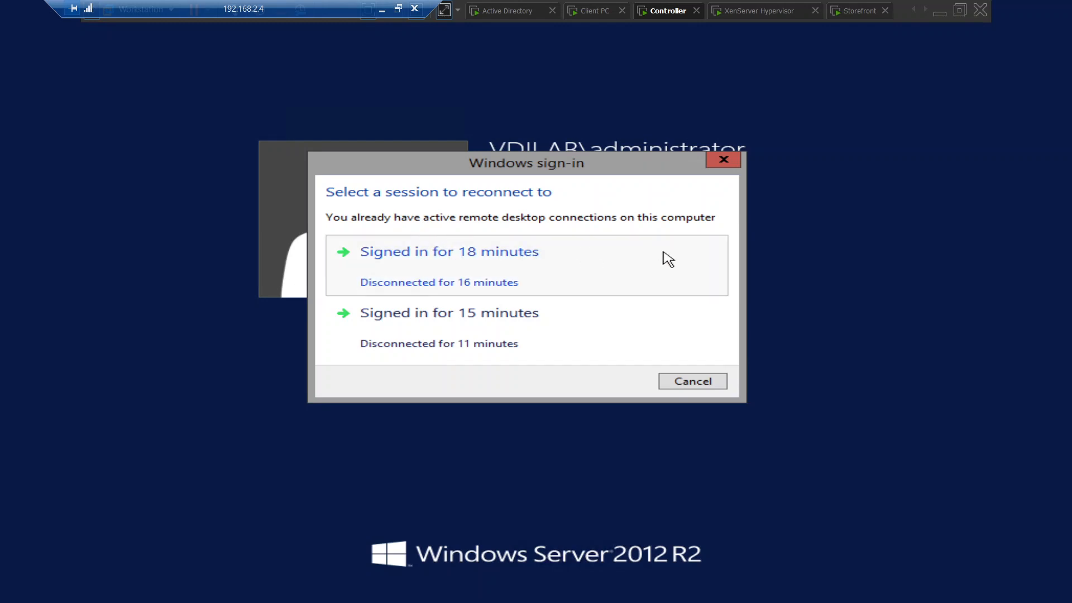
pyautogui.click(536, 279)
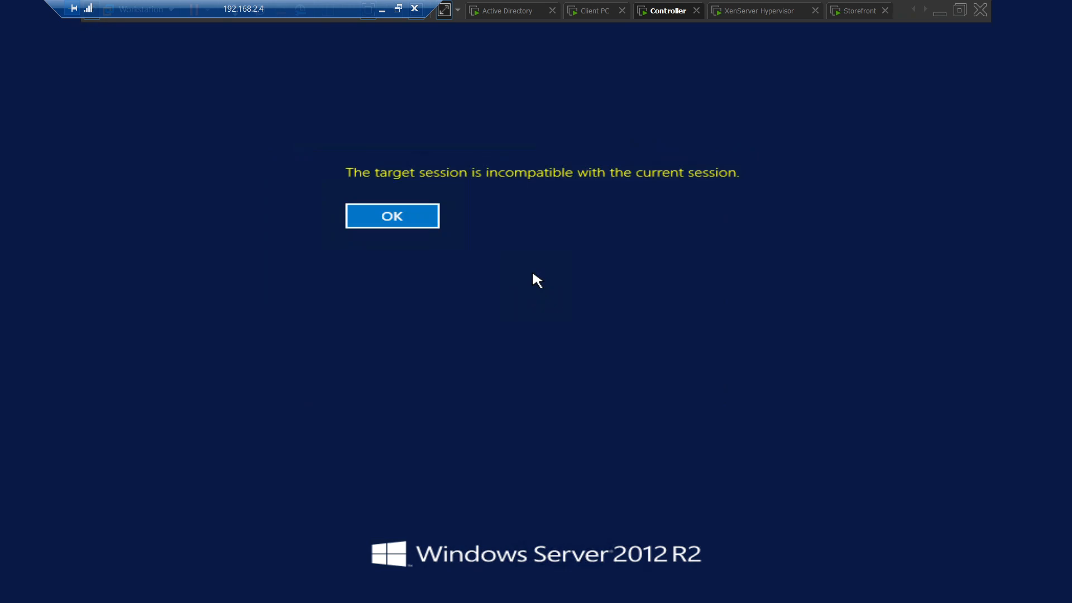
pyautogui.click(398, 224)
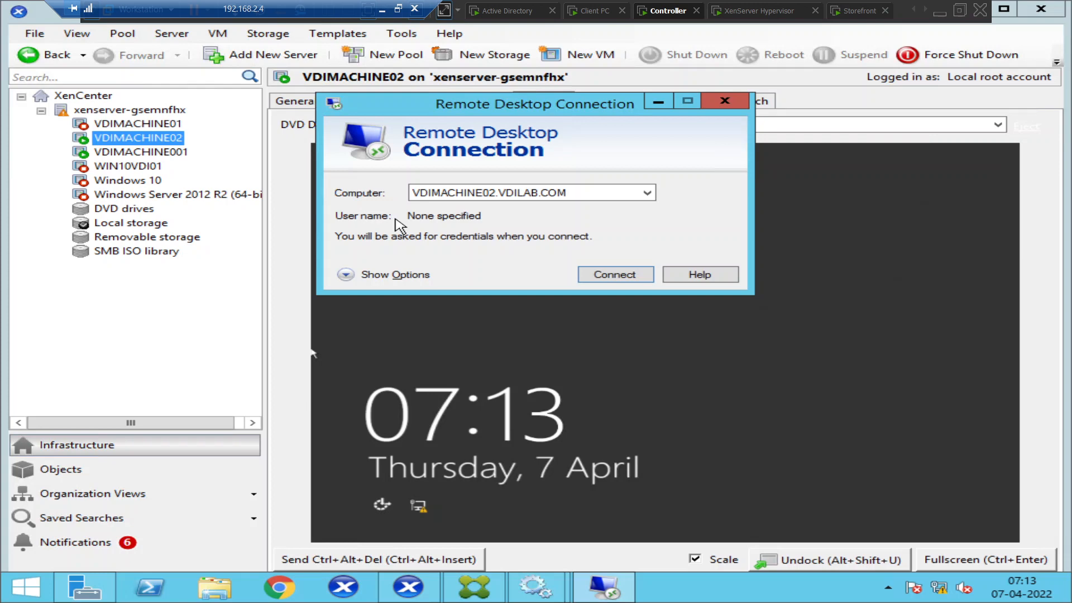
# In Studio, list the HR group's sessions with a wider Session State column, and try logging off both disconnected sessions.
pyautogui.click(471, 588)
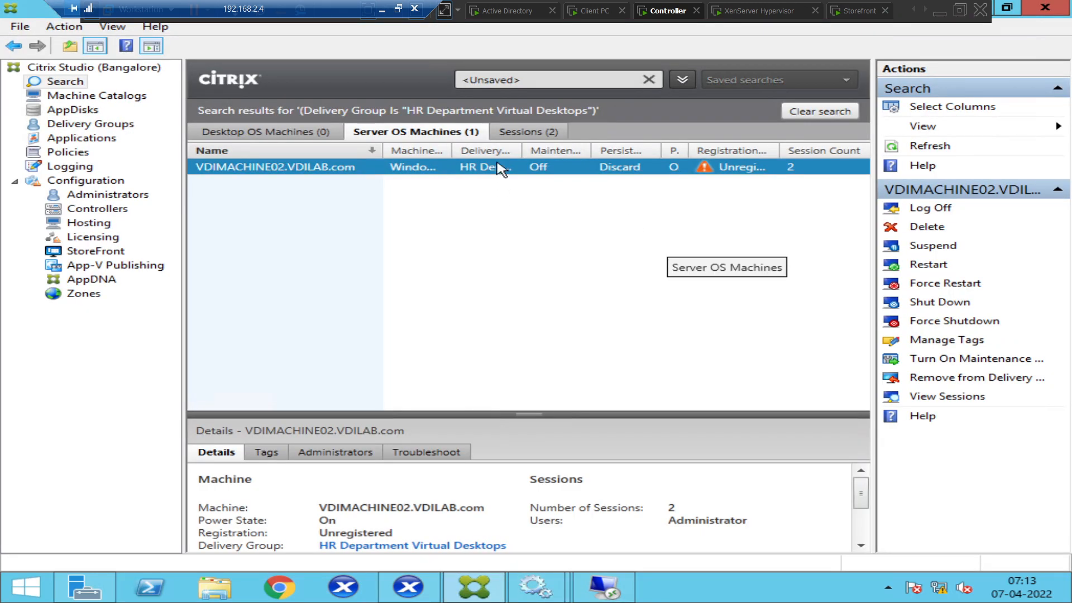
pyautogui.click(514, 133)
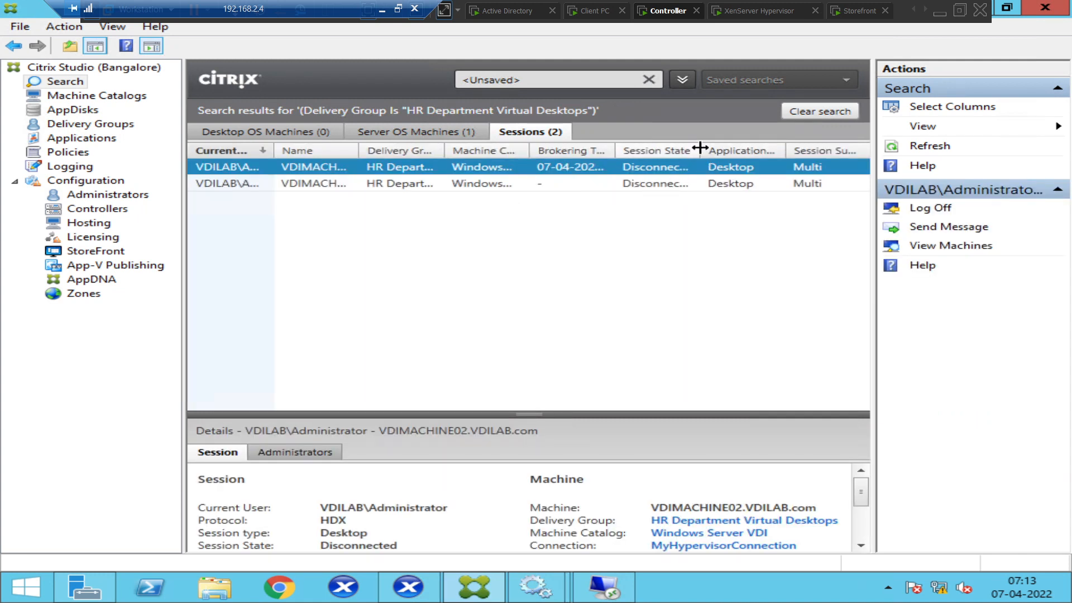
pyautogui.moveTo(698, 148); pyautogui.dragTo(748, 147)
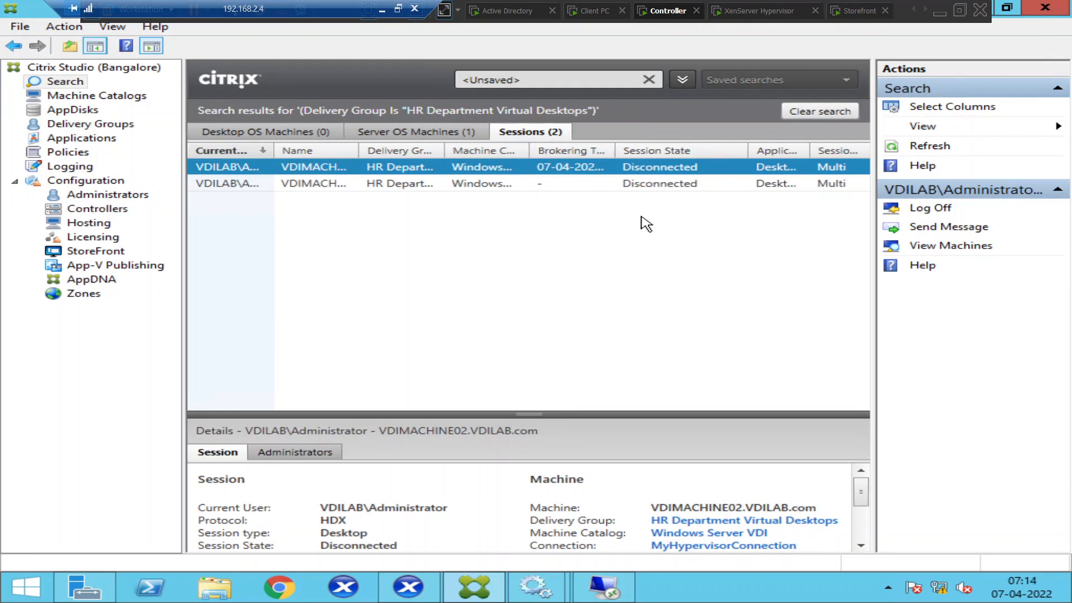
pyautogui.keyDown('ctrl'); pyautogui.click(495, 184); pyautogui.keyUp('ctrl')
pyautogui.rightClick(495, 184)
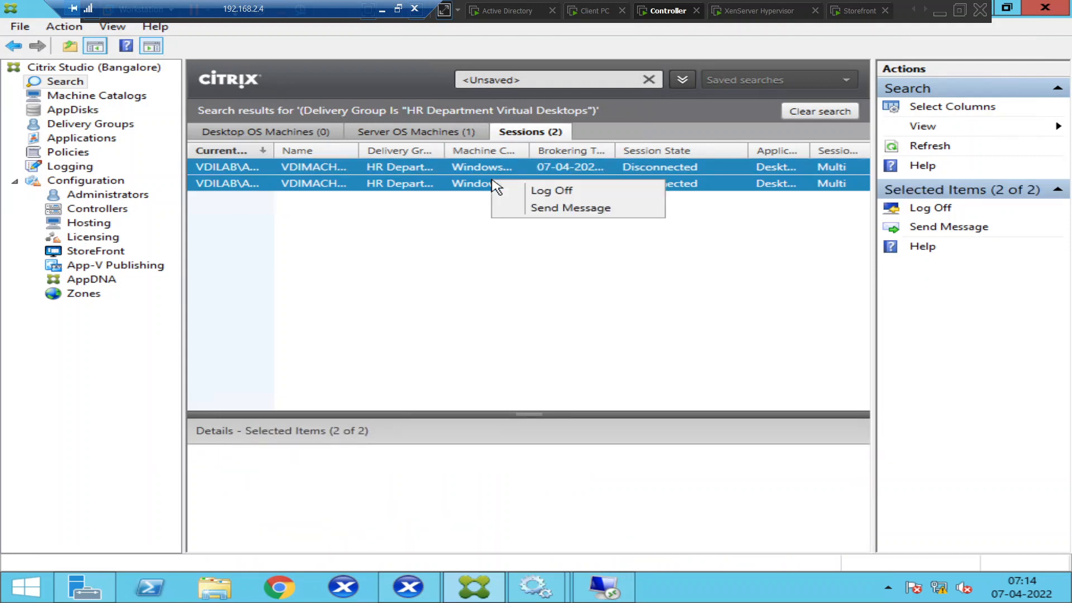
pyautogui.click(554, 194)
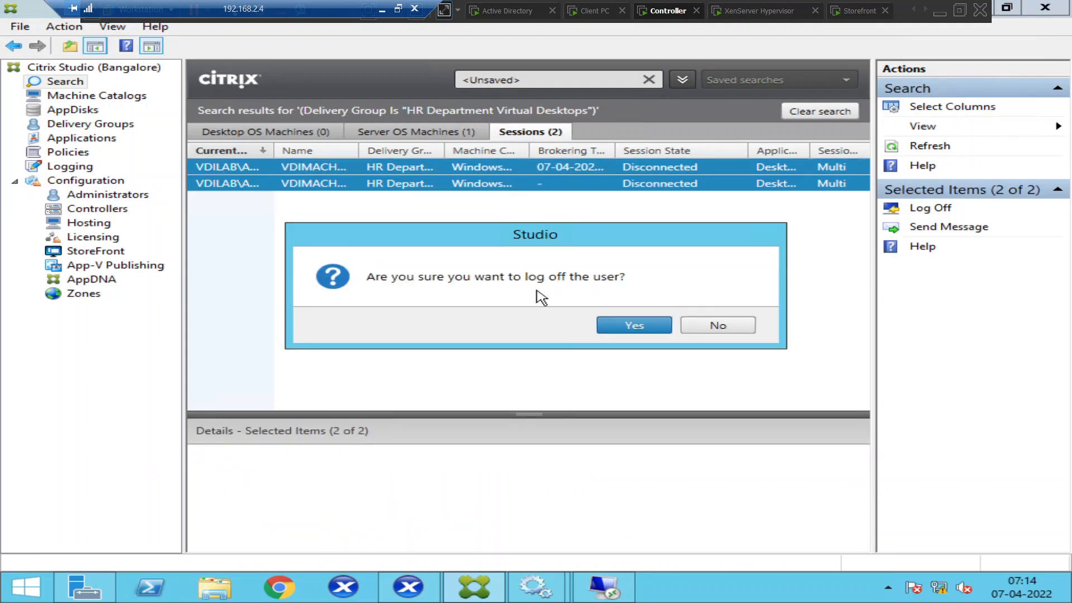
pyautogui.click(620, 331)
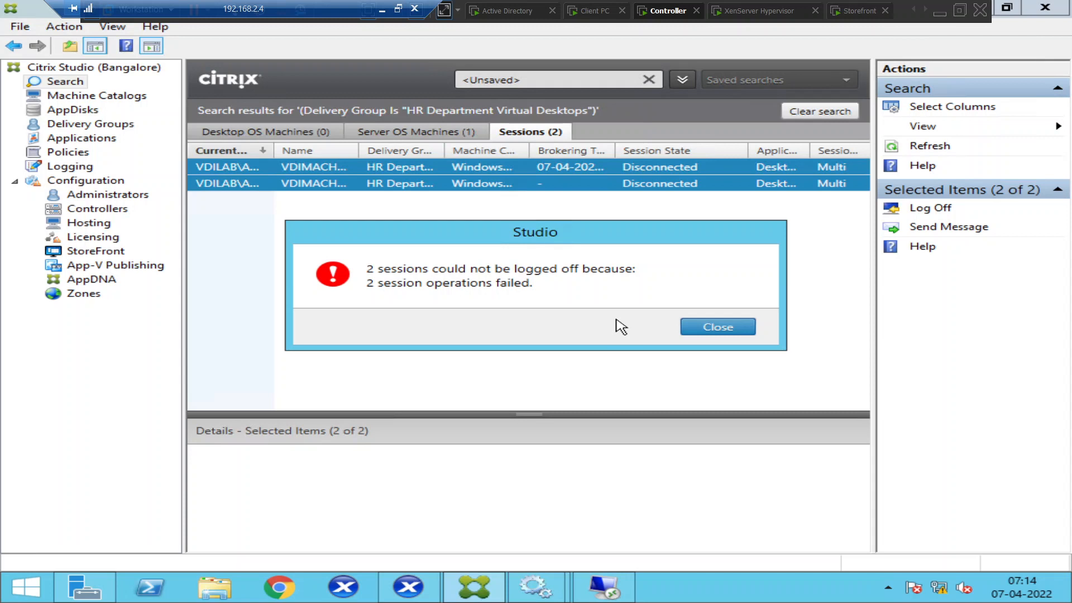
pyautogui.click(718, 329)
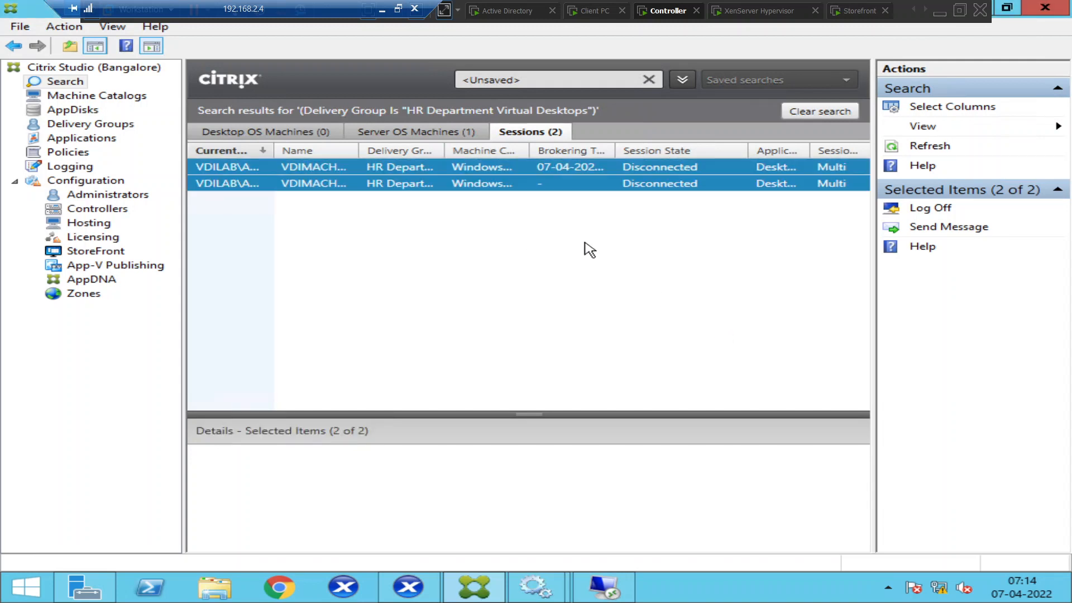
# Retry logging off both disconnected sessions and dismiss the resulting failure message.
pyautogui.rightClick(499, 182)
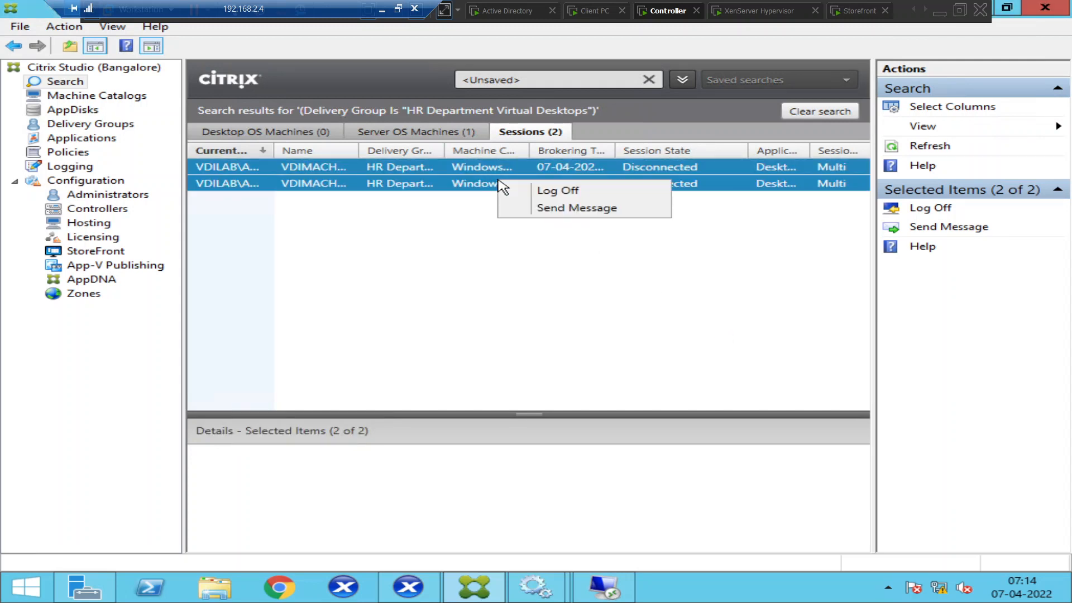
pyautogui.click(552, 191)
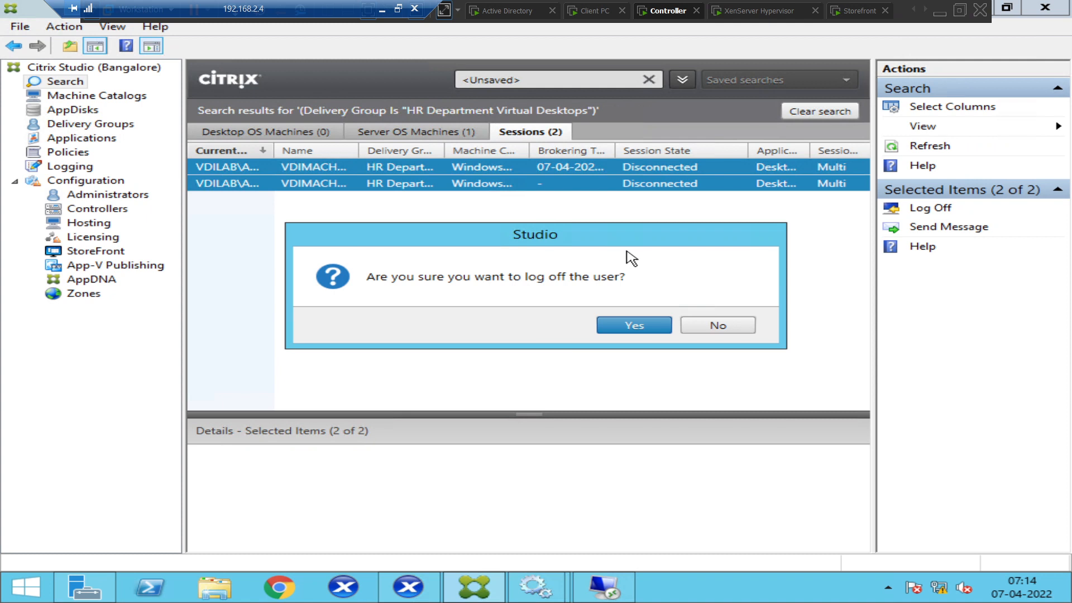
pyautogui.click(626, 328)
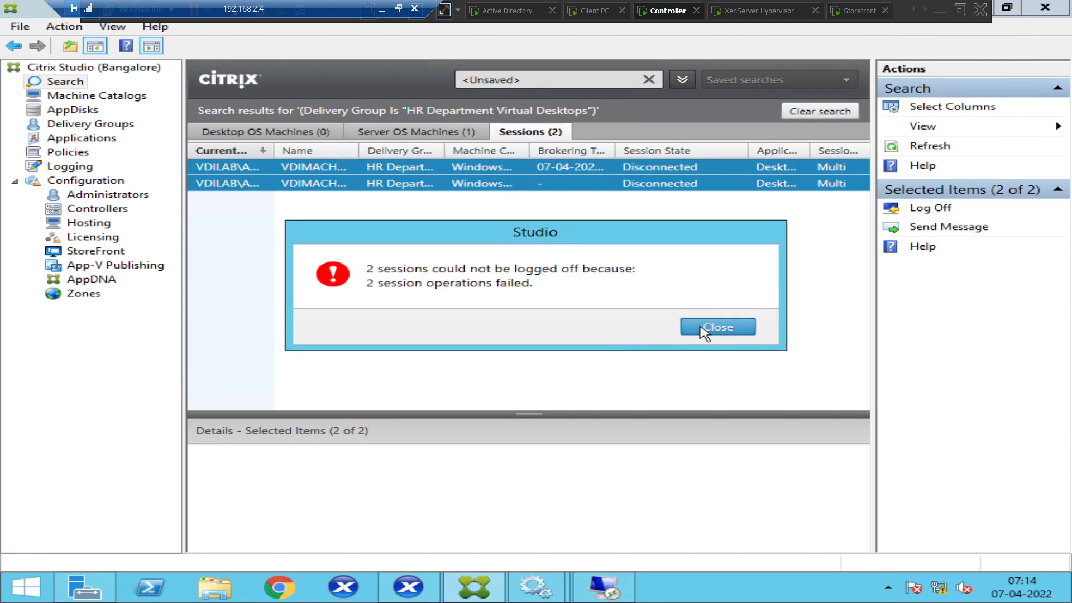
pyautogui.click(707, 330)
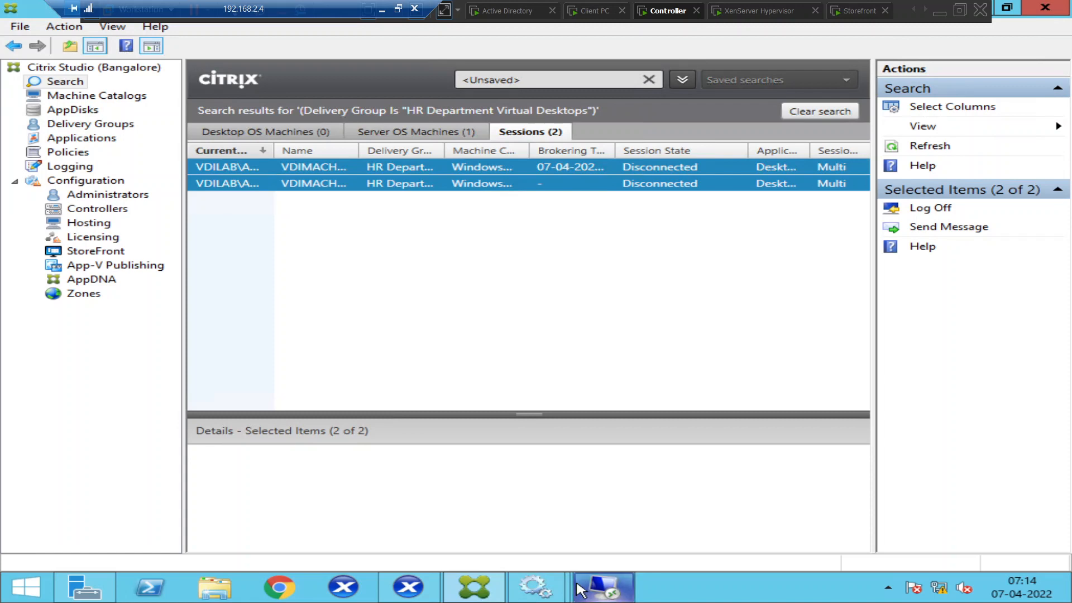
# Sign in to the VDIMACHINE02 console as the domain administrator, entering the account password.
pyautogui.click(418, 596)
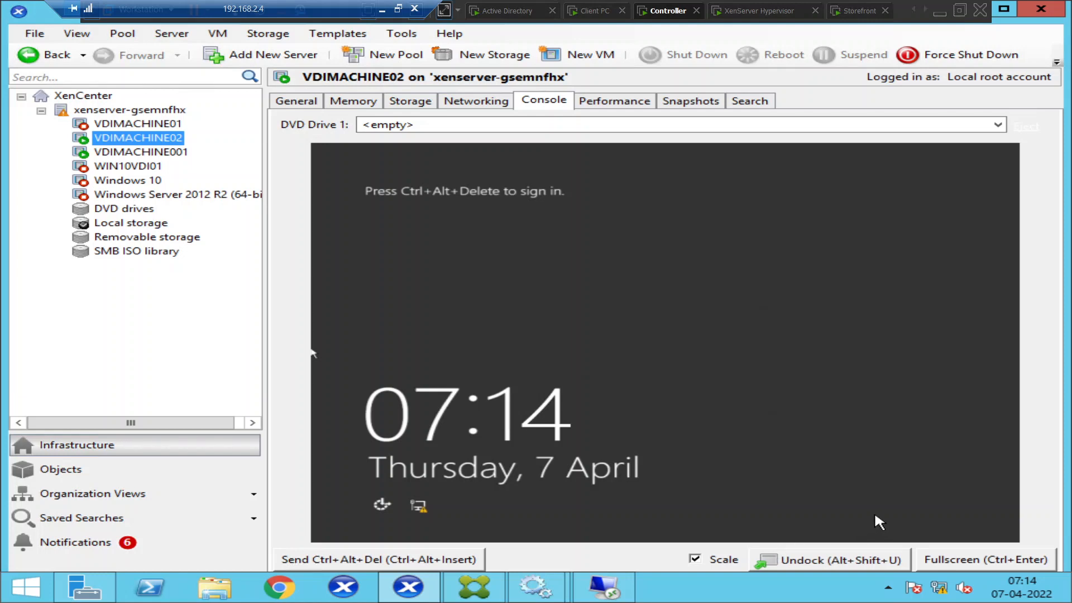
pyautogui.click(378, 557)
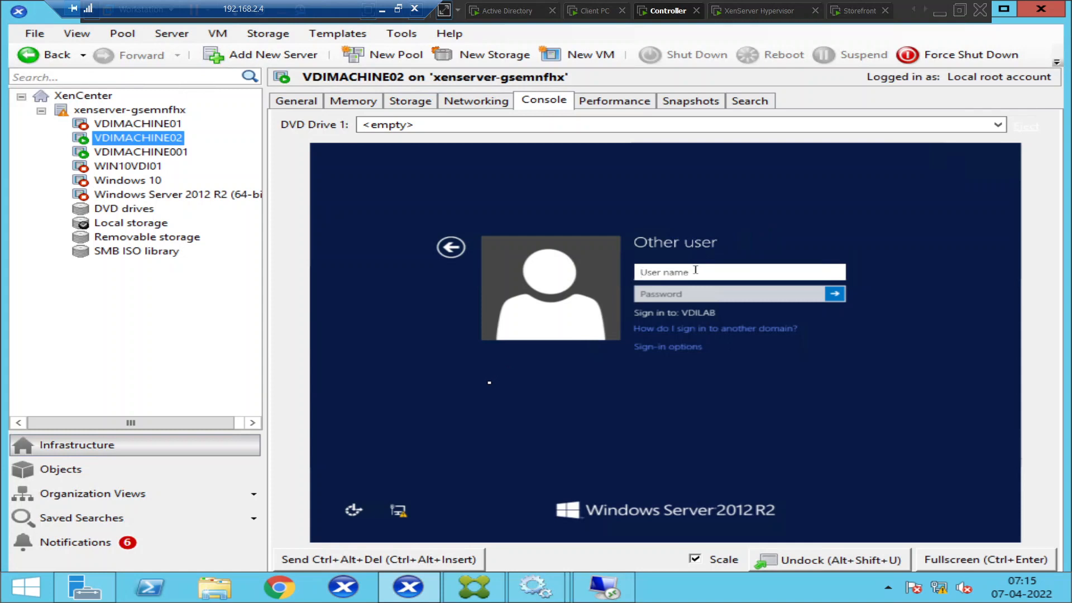
pyautogui.write('vdilab\\adm')
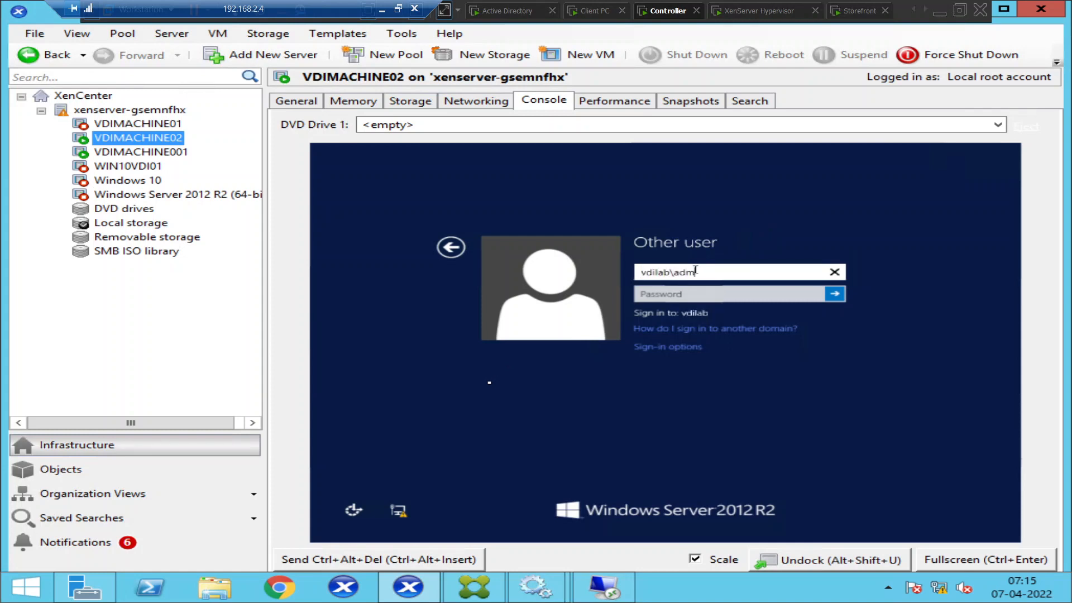
pyautogui.write('inistrator')
pyautogui.press('Tab')
pyautogui.write('P@ssw0')
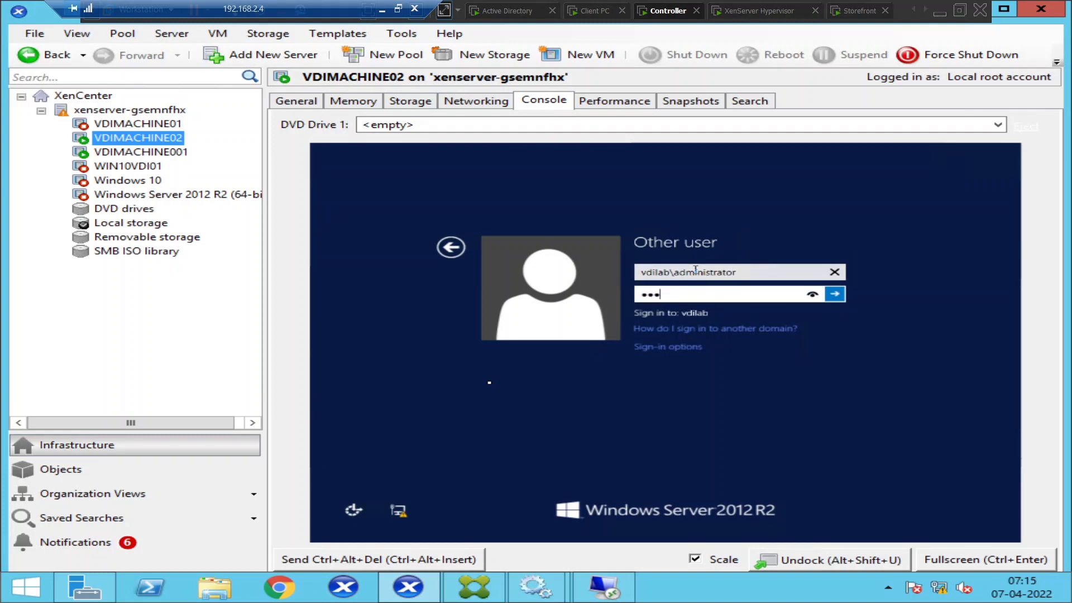
pyautogui.write('rd@123')
pyautogui.press('Return')
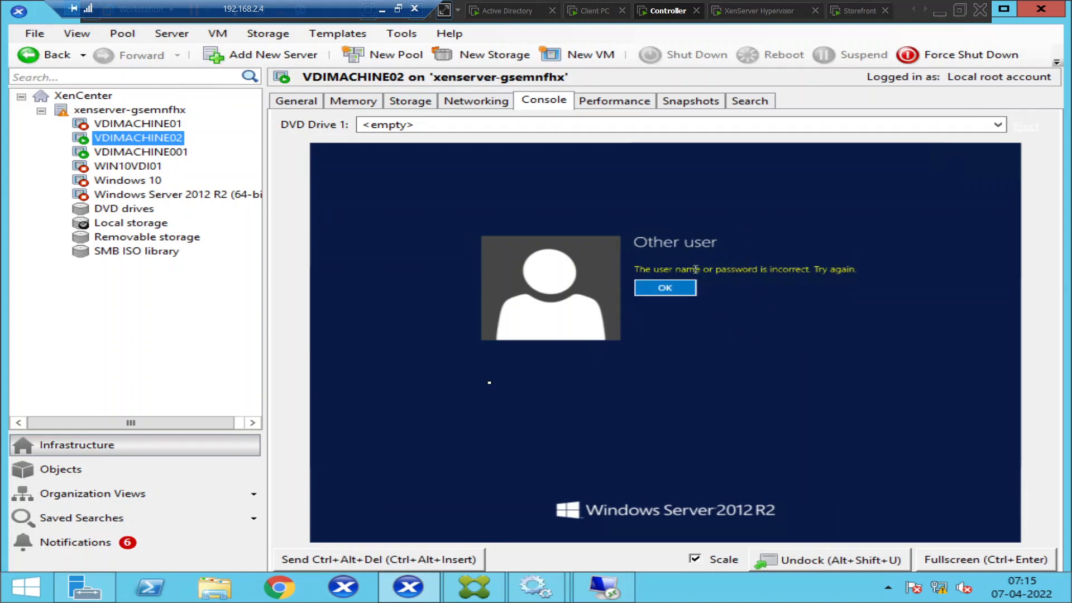
# Dismiss the wrong-password error, re-enter the password, reconnect to an existing session, and acknowledge the incompatibility message.
pyautogui.click(665, 288)
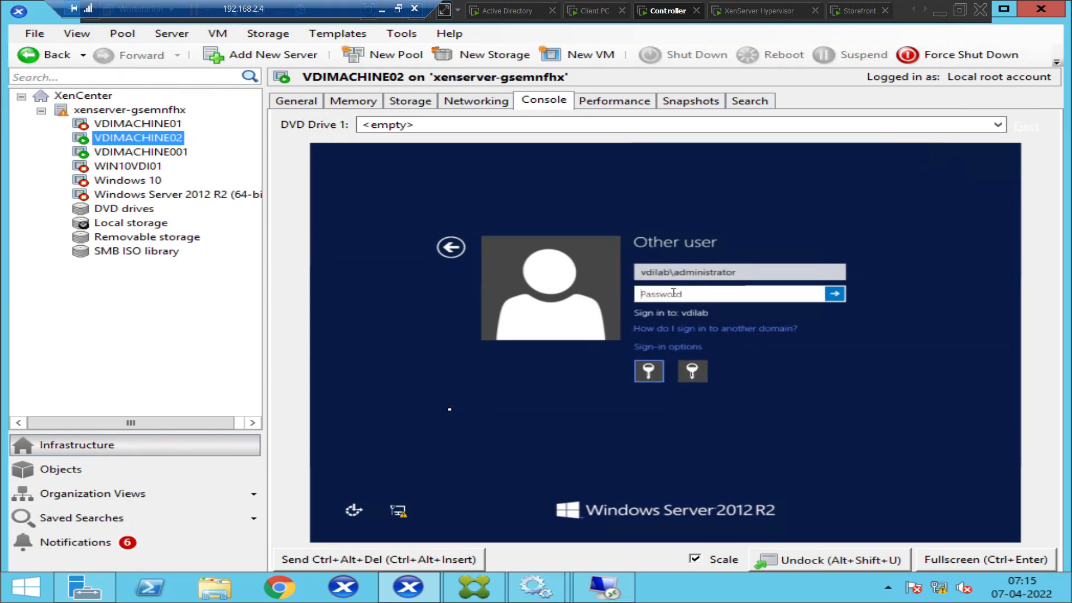
pyautogui.write('Passw0rd123')
pyautogui.press('Return')
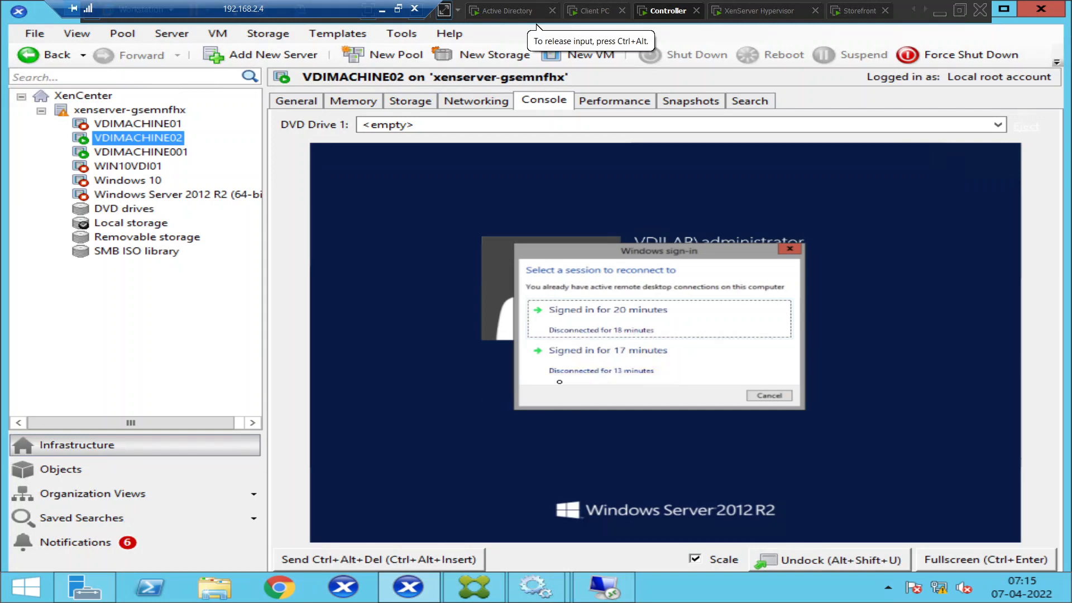
pyautogui.click(603, 363)
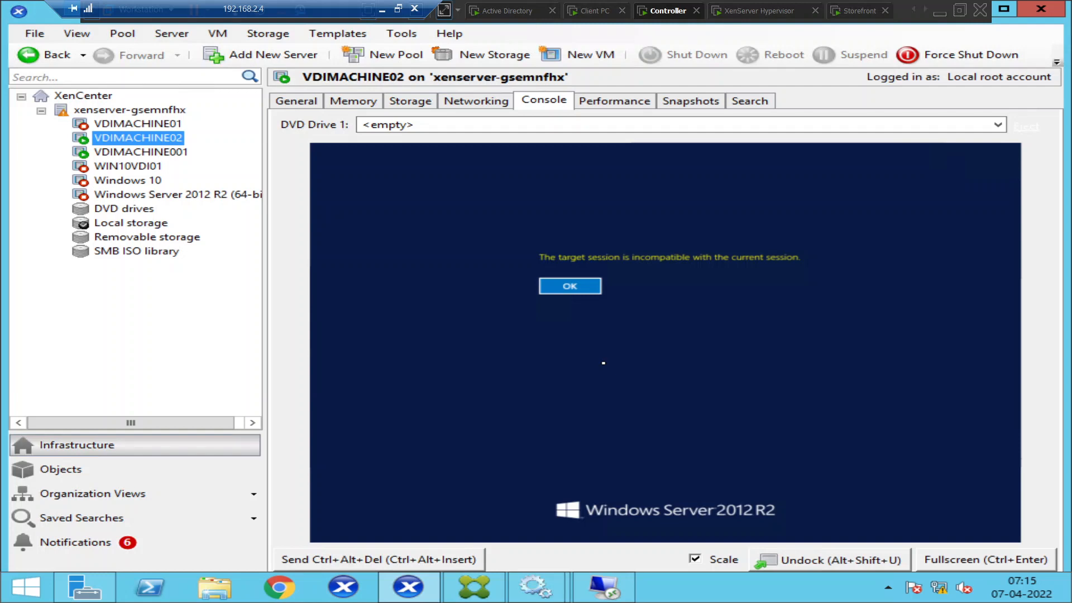
pyautogui.click(579, 291)
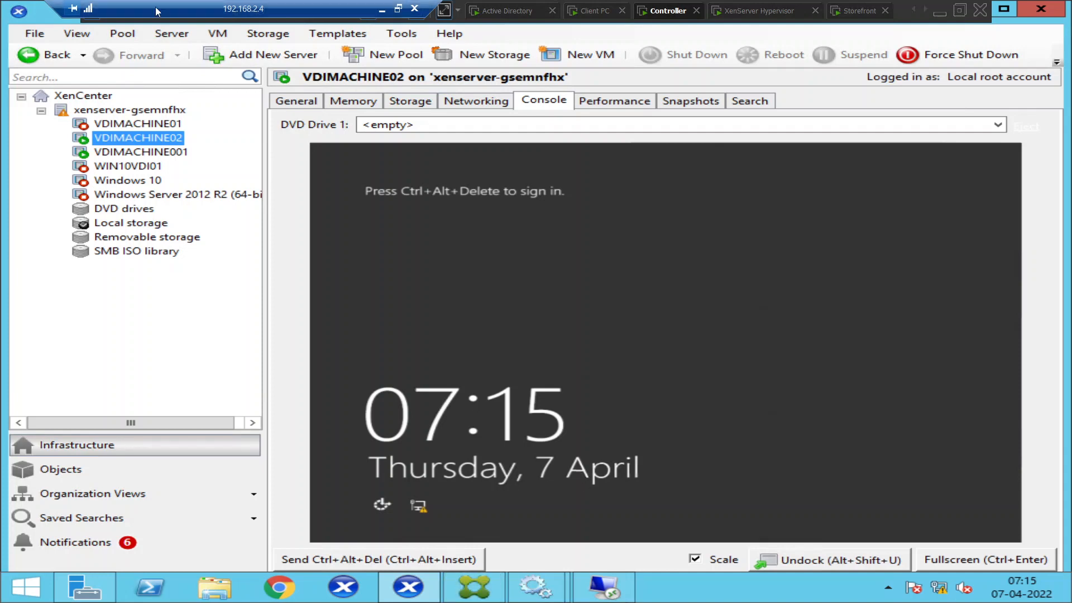
# Choose Force Reboot for VDIMACHINE02 from its context menu in the resource tree.
pyautogui.rightClick(142, 141)
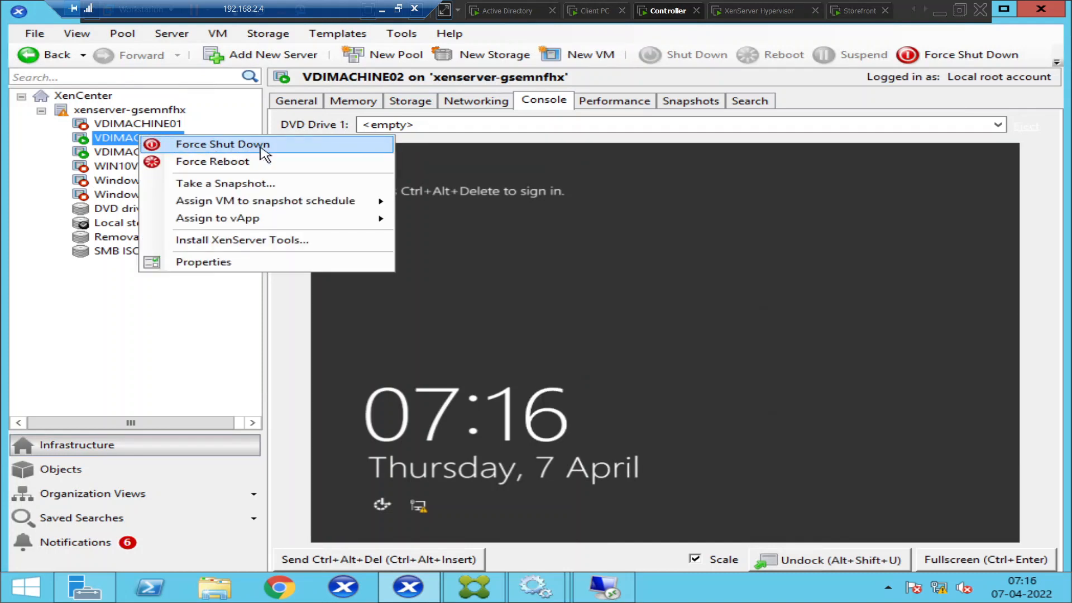
pyautogui.click(323, 162)
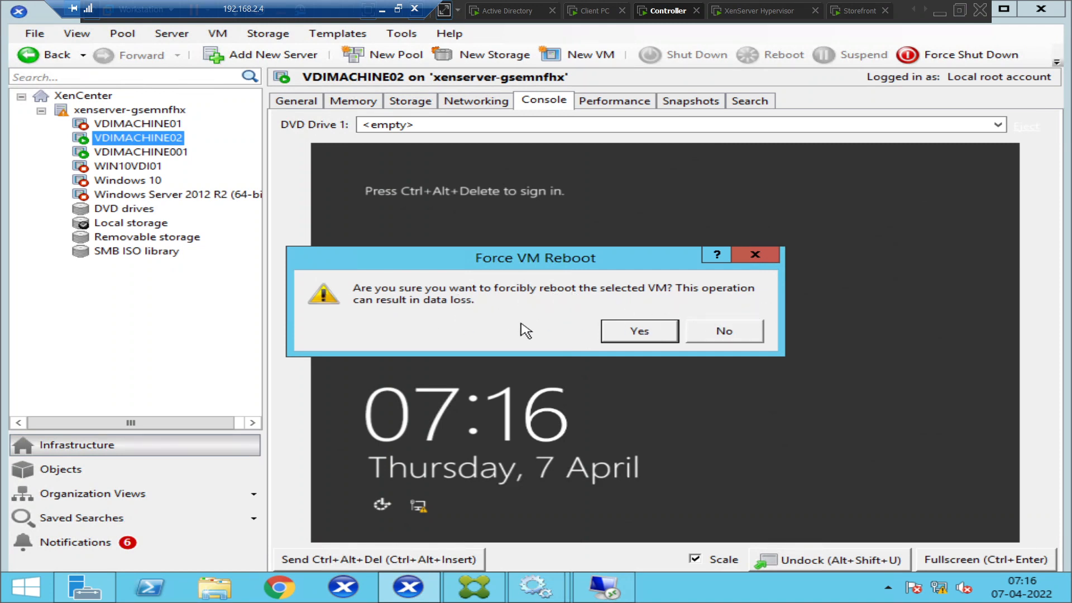
# Confirm the forced reboot of VDIMACHINE02, wait for it to restart, then return to Citrix Studio.
pyautogui.click(639, 331)
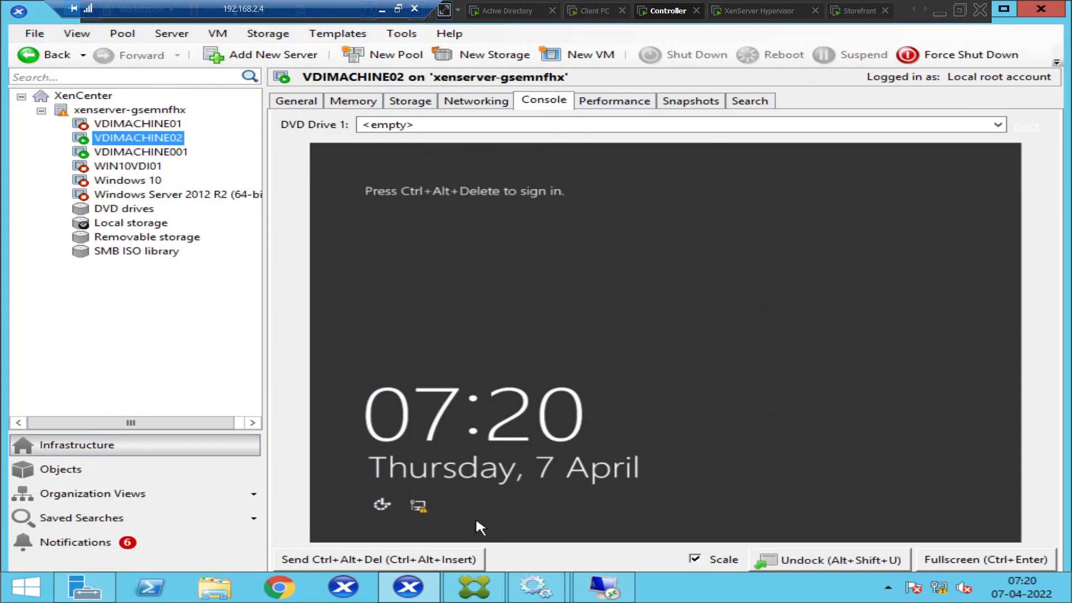
pyautogui.click(475, 589)
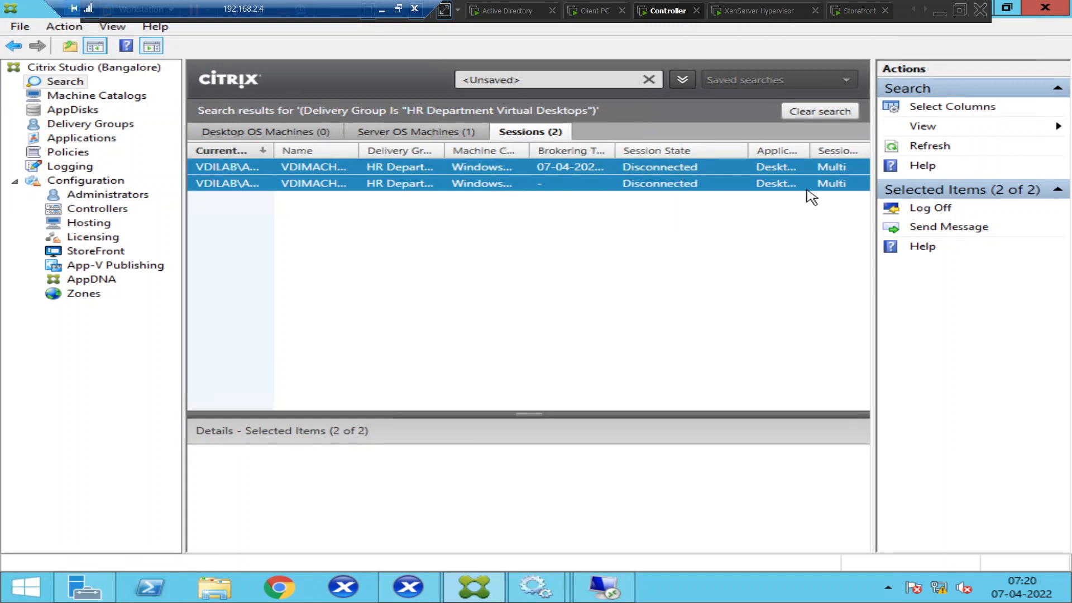
# Refresh the HR Department Virtual Desktops search and show its Server OS Machines, with VDIMACHINE02 Initializing.
pyautogui.click(927, 149)
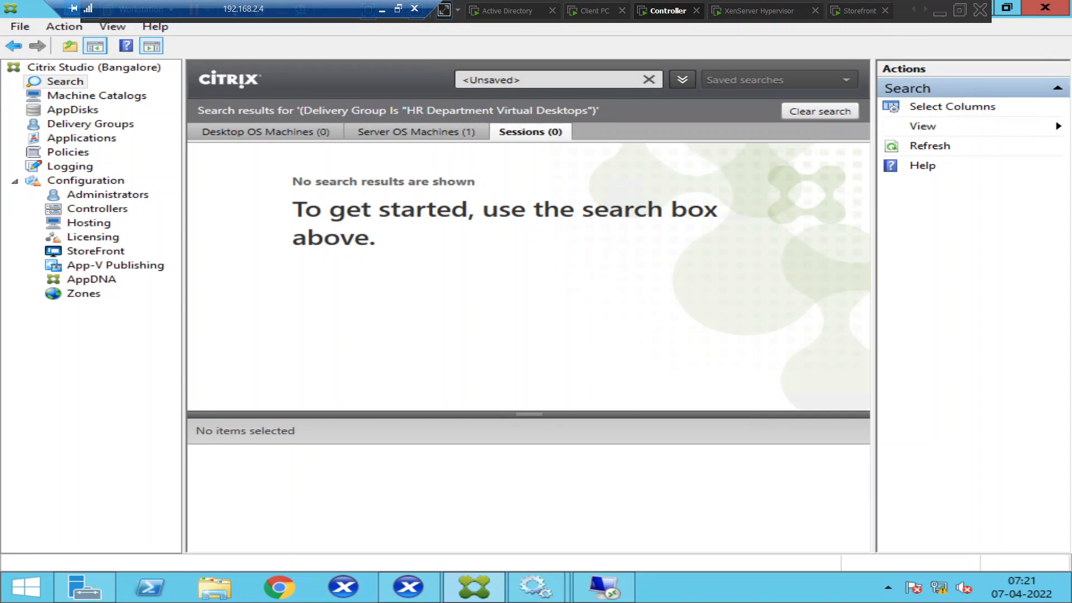
pyautogui.click(426, 134)
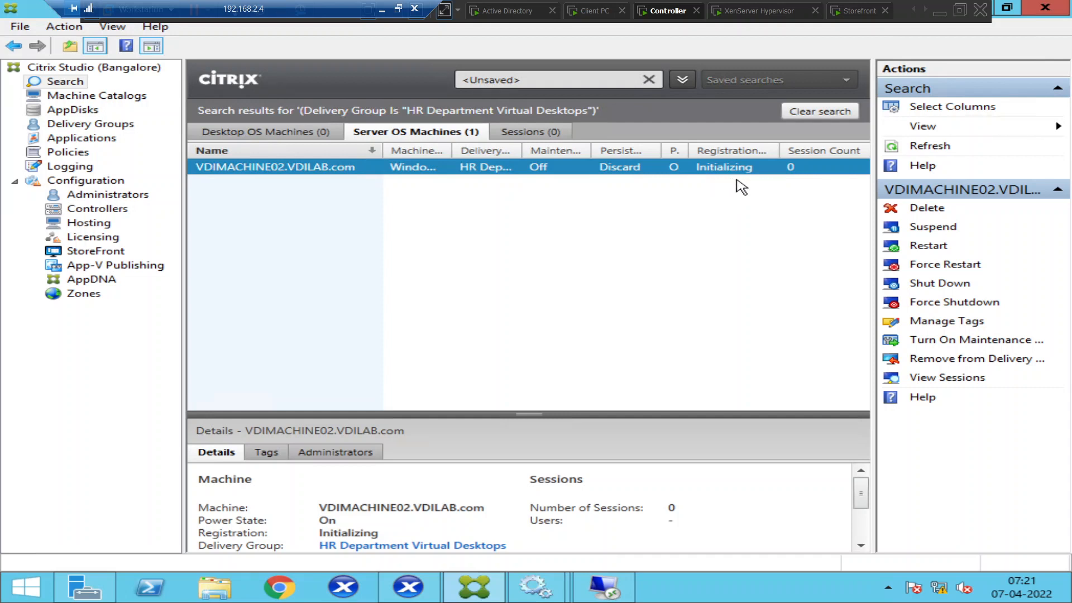
# Refresh the machine list, widening the results area, until VDIMACHINE02 reads Registered, then go to the Client PC.
pyautogui.click(929, 150)
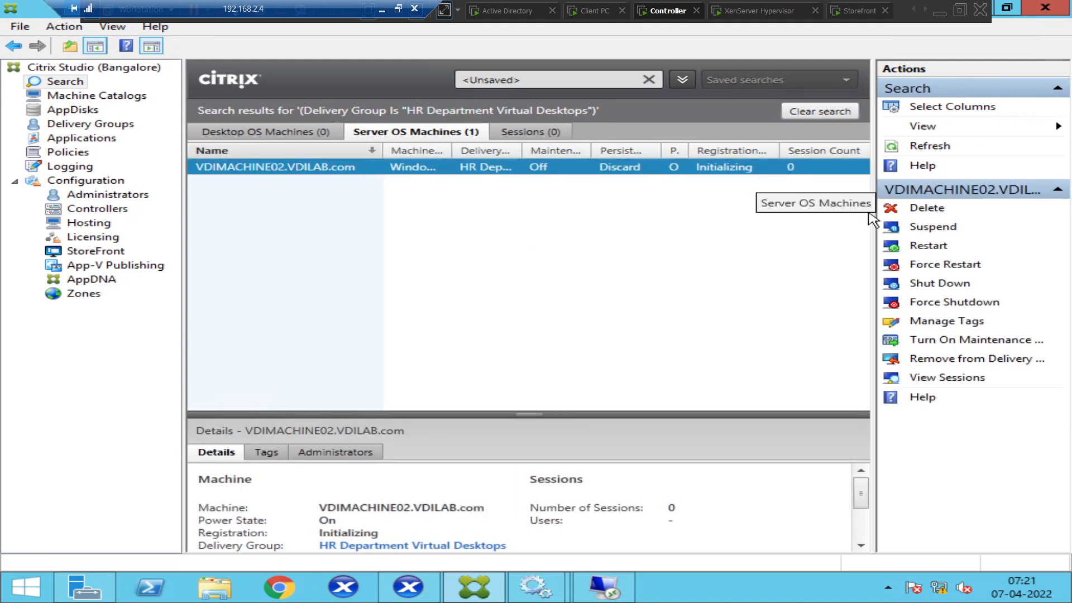
pyautogui.moveTo(871, 215); pyautogui.dragTo(914, 211)
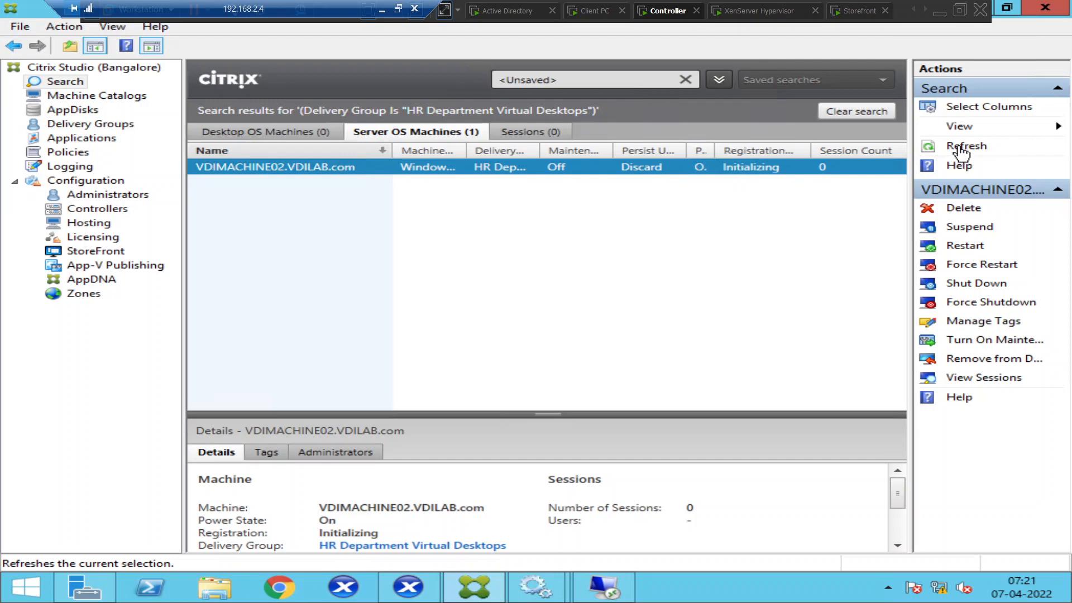
pyautogui.click(961, 148)
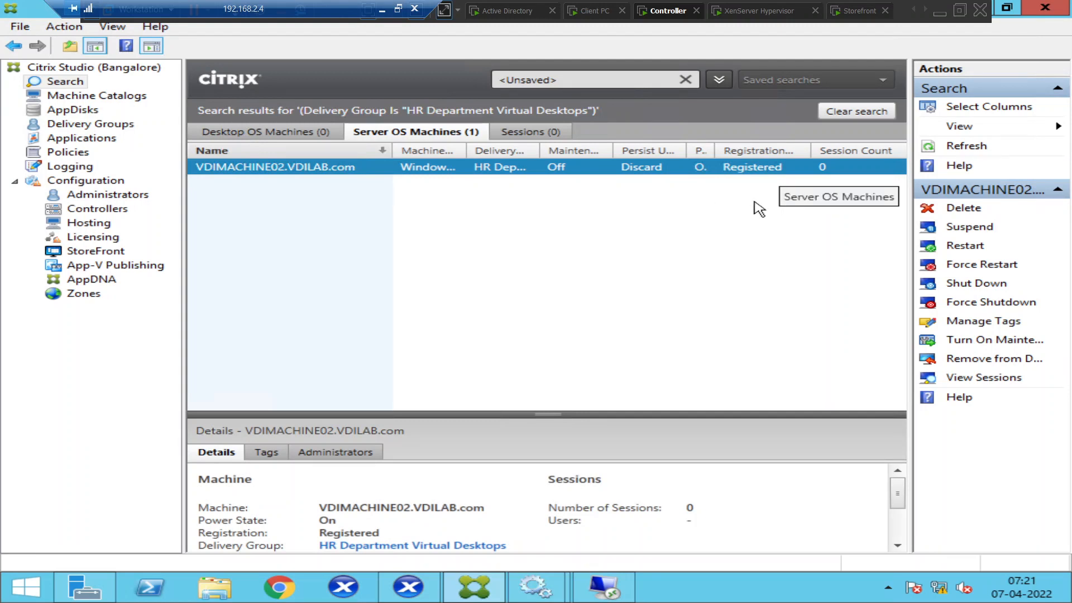
pyautogui.click(589, 16)
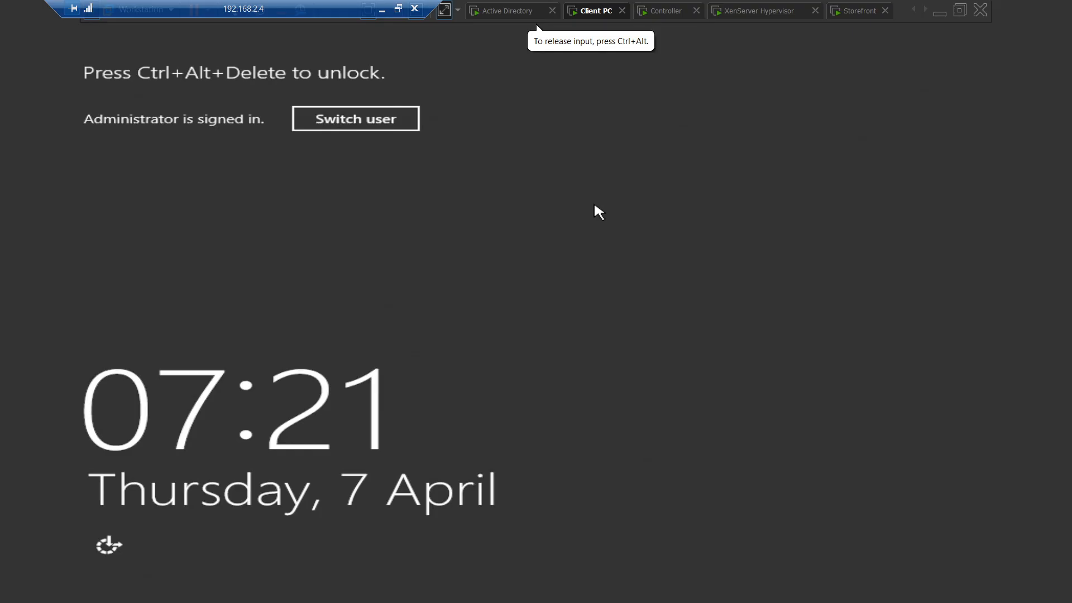
# Unlock the Client PC with Ctrl+Alt+Del and its password, and dismiss StoreFront's cannot-start-desktop error.
pyautogui.rightClick(595, 9)
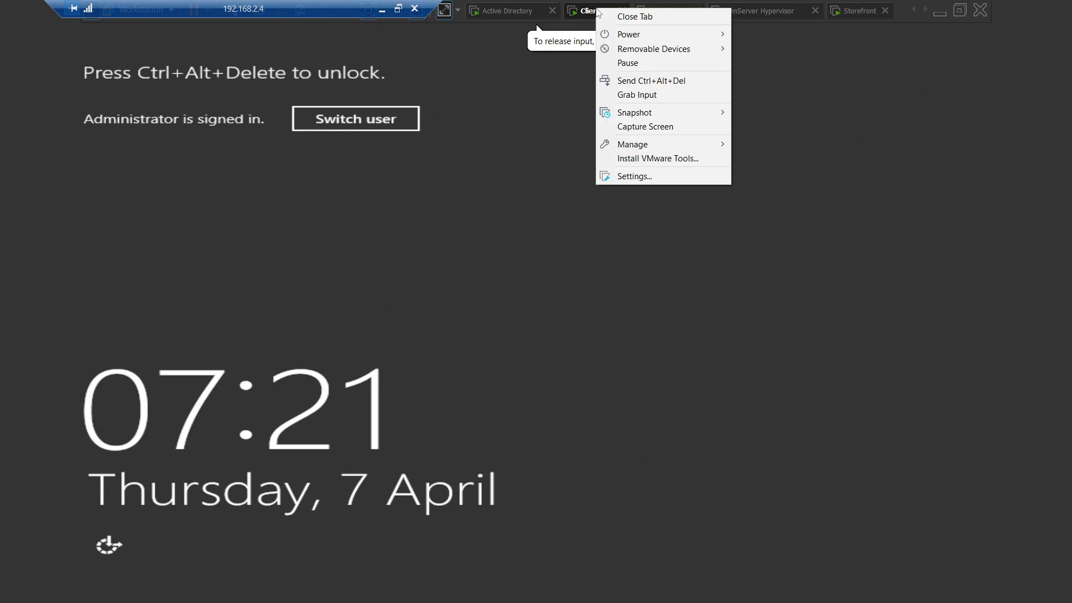
pyautogui.click(640, 81)
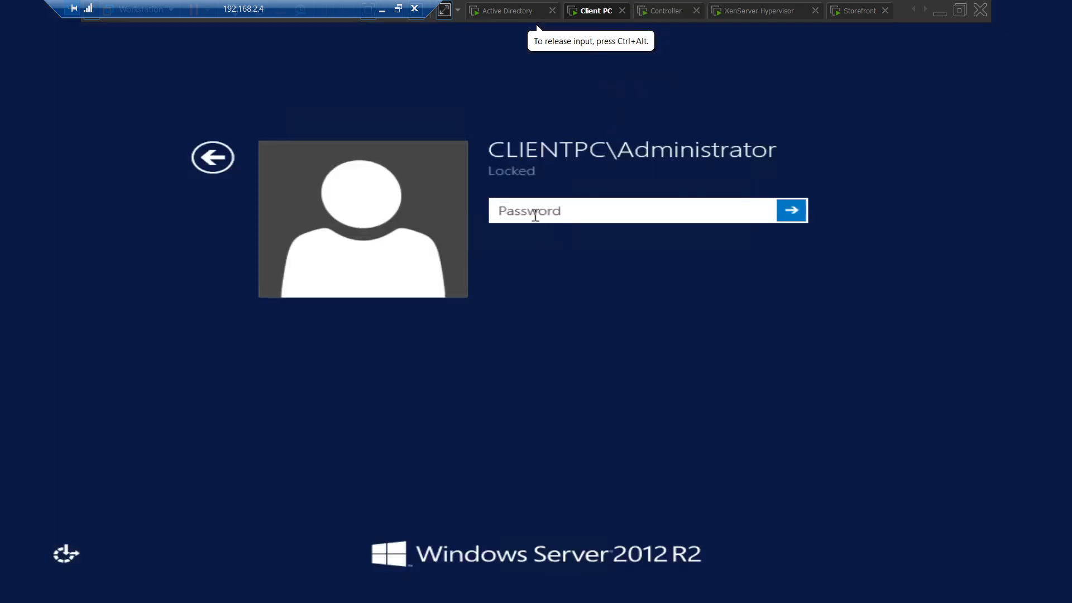
pyautogui.write('•••••••••••')
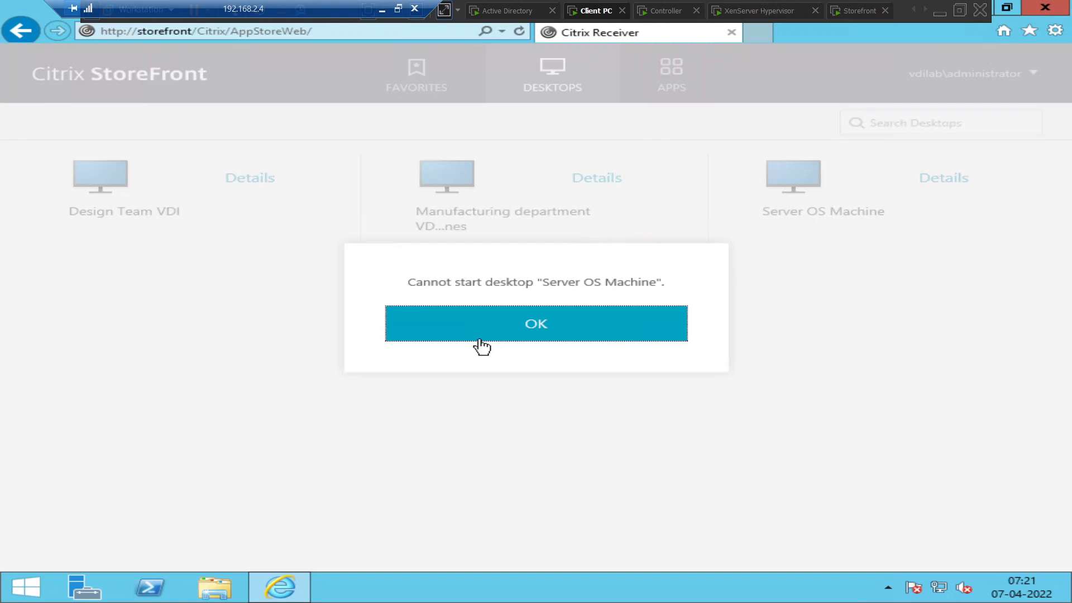
pyautogui.click(541, 336)
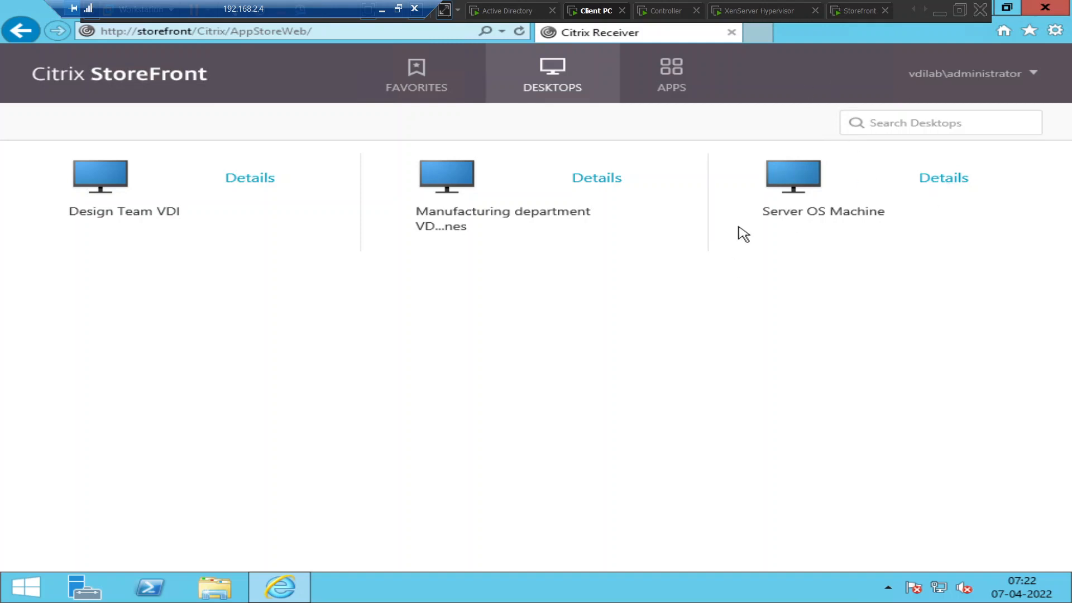
# Launch the Server OS Machine desktop in Desktop Viewer until Windows Server 2012 R2 appears, then return to the Controller.
pyautogui.click(789, 177)
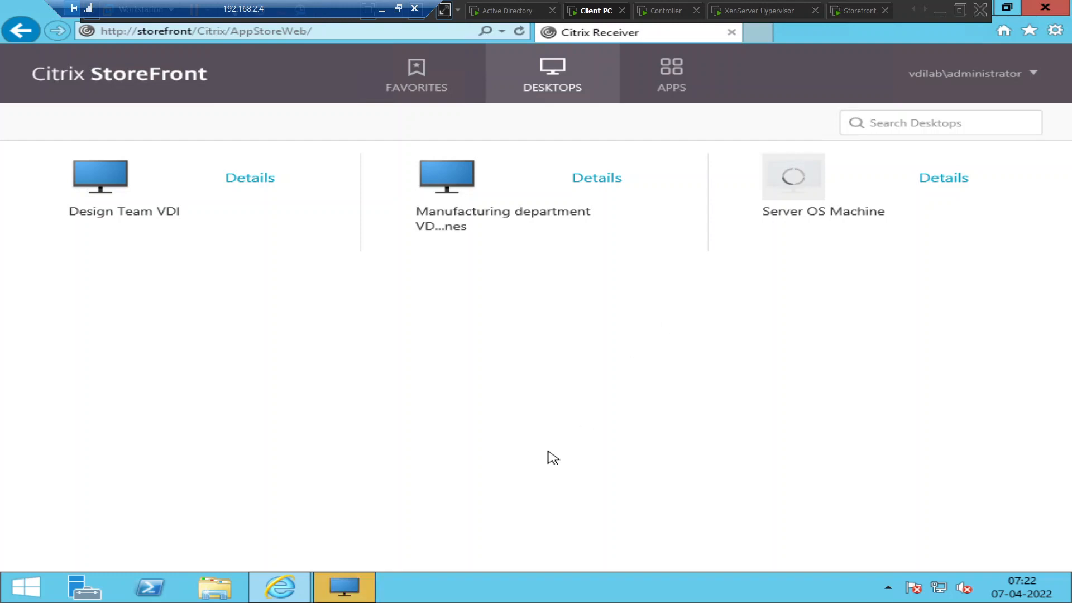
pyautogui.click(360, 590)
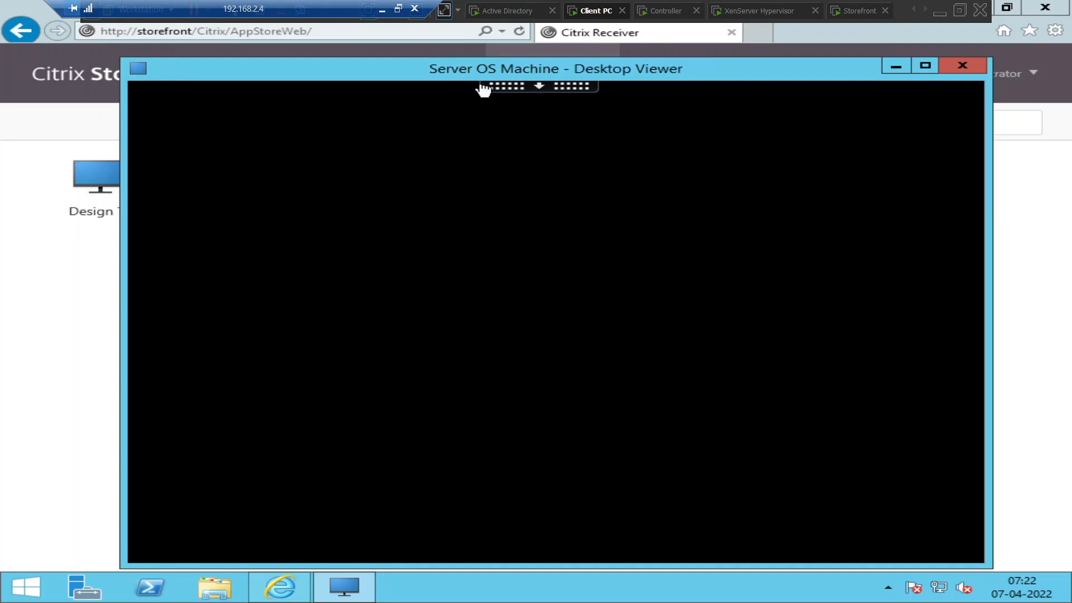
pyautogui.moveTo(466, 72); pyautogui.dragTo(455, 51)
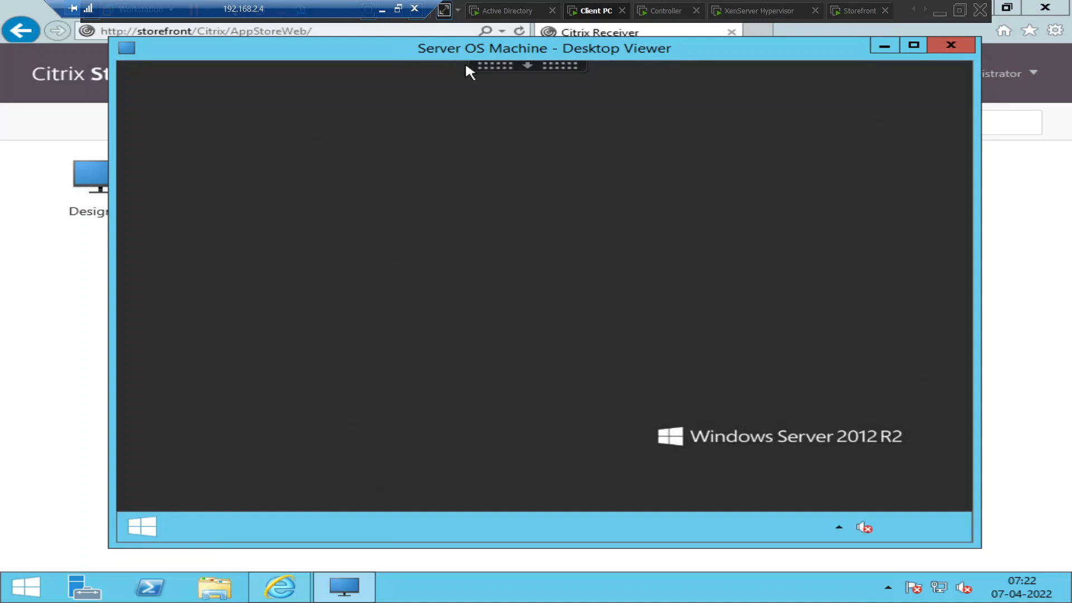
pyautogui.moveTo(459, 50); pyautogui.dragTo(476, 79)
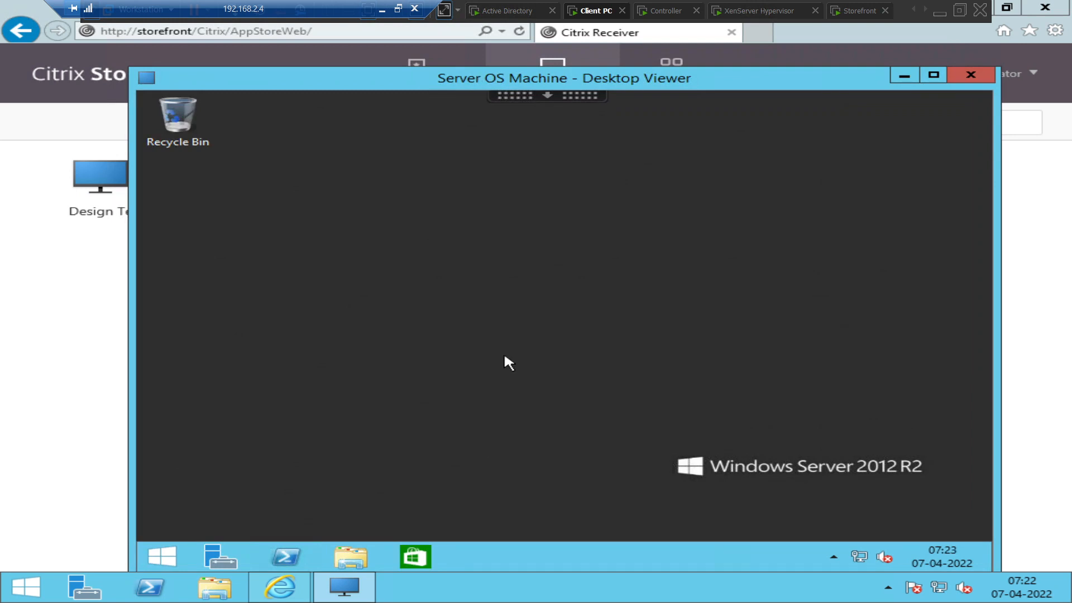
pyautogui.click(665, 11)
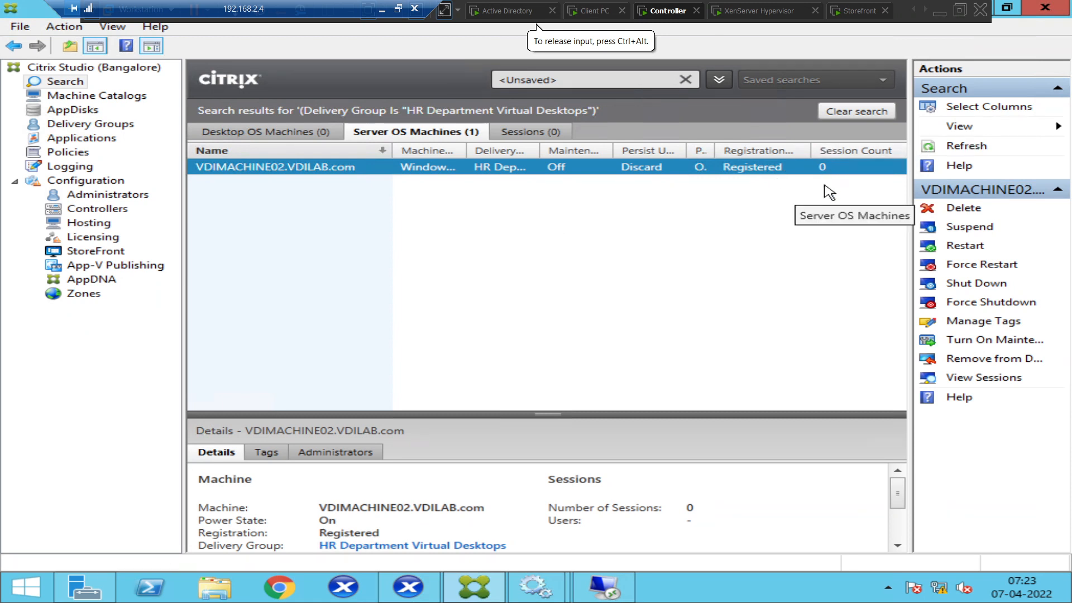
# Refresh Studio to list VDIMACHINE02's one Active HDX desktop session, resize Session State, and minimize the remote console.
pyautogui.click(980, 155)
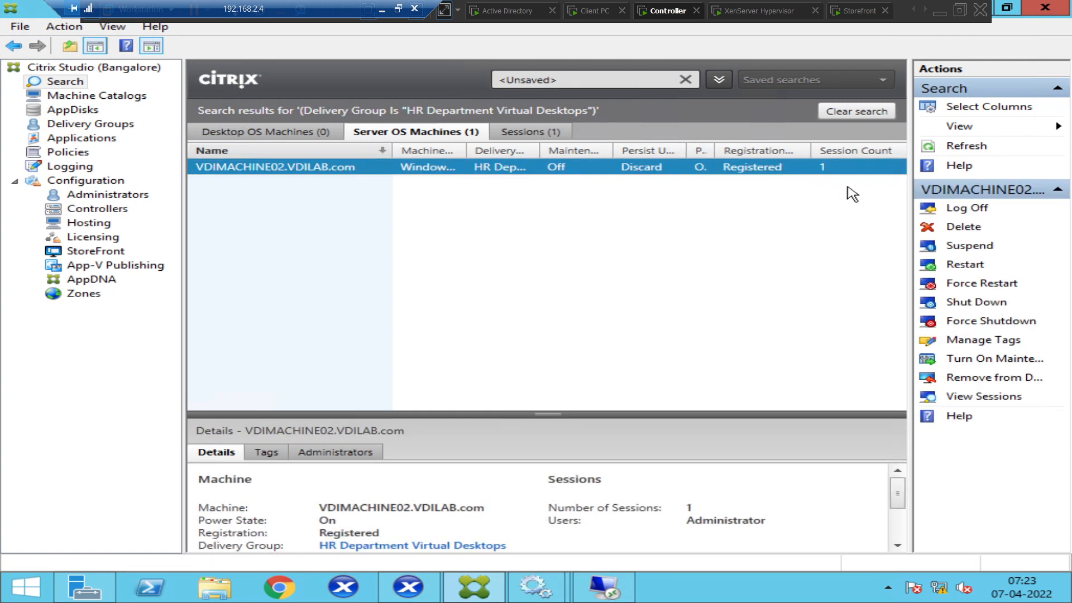
pyautogui.click(519, 137)
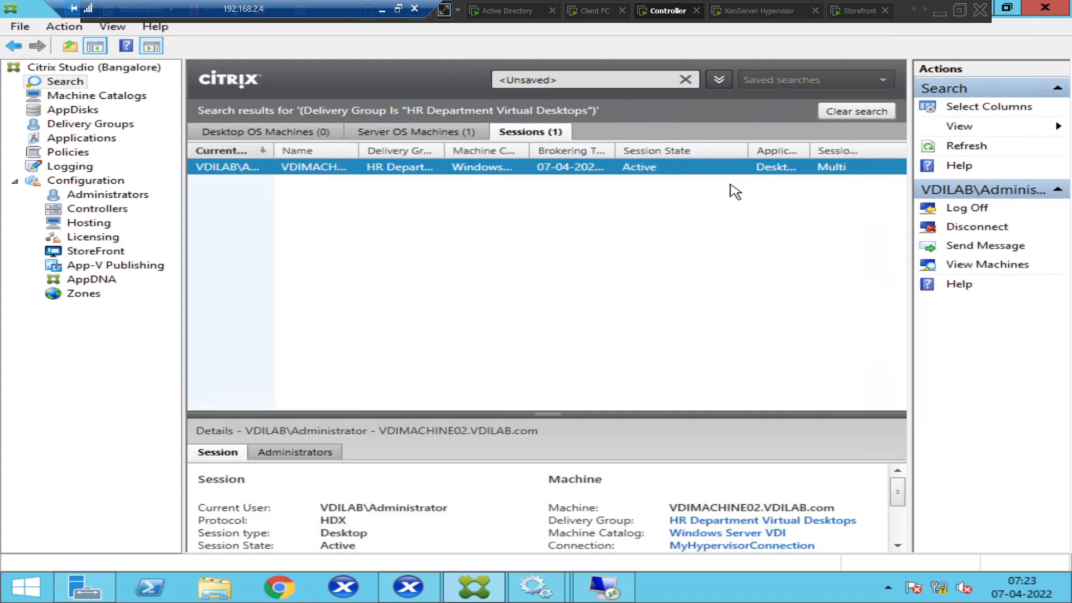
pyautogui.moveTo(748, 146); pyautogui.dragTo(697, 148)
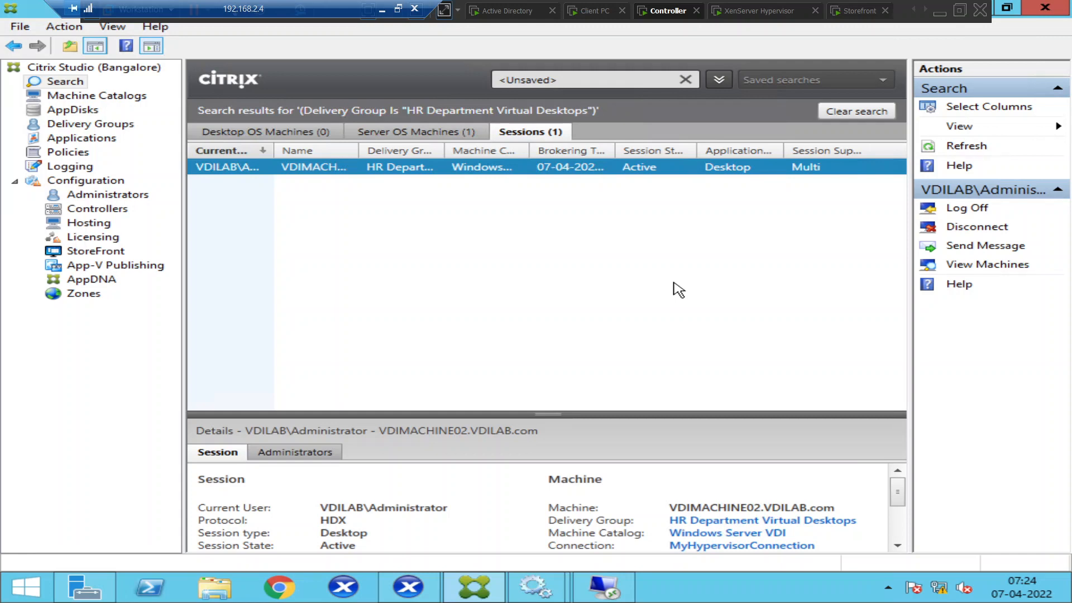
pyautogui.click(382, 10)
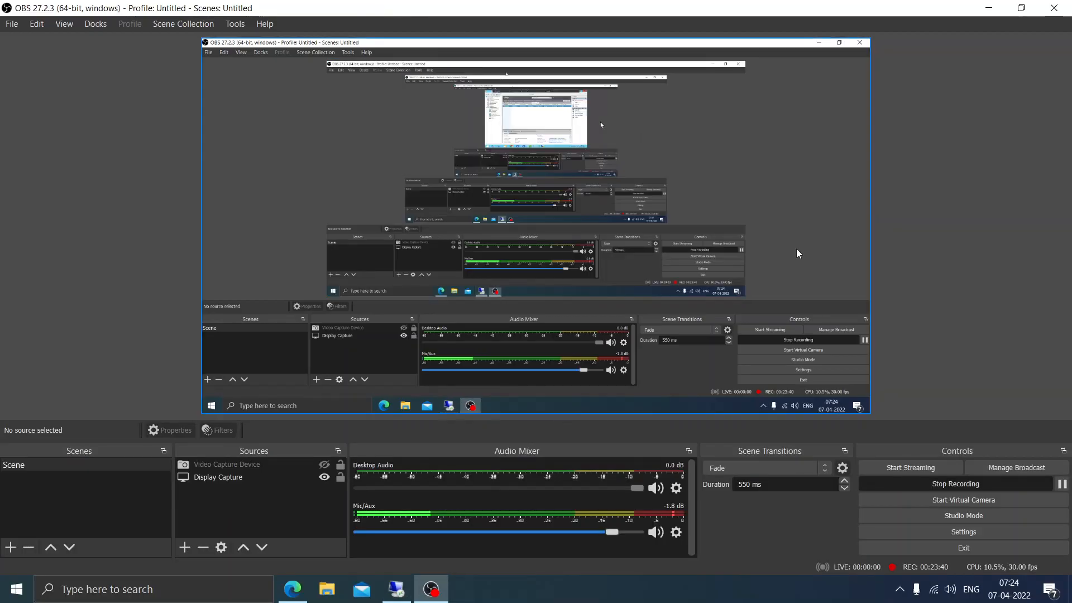